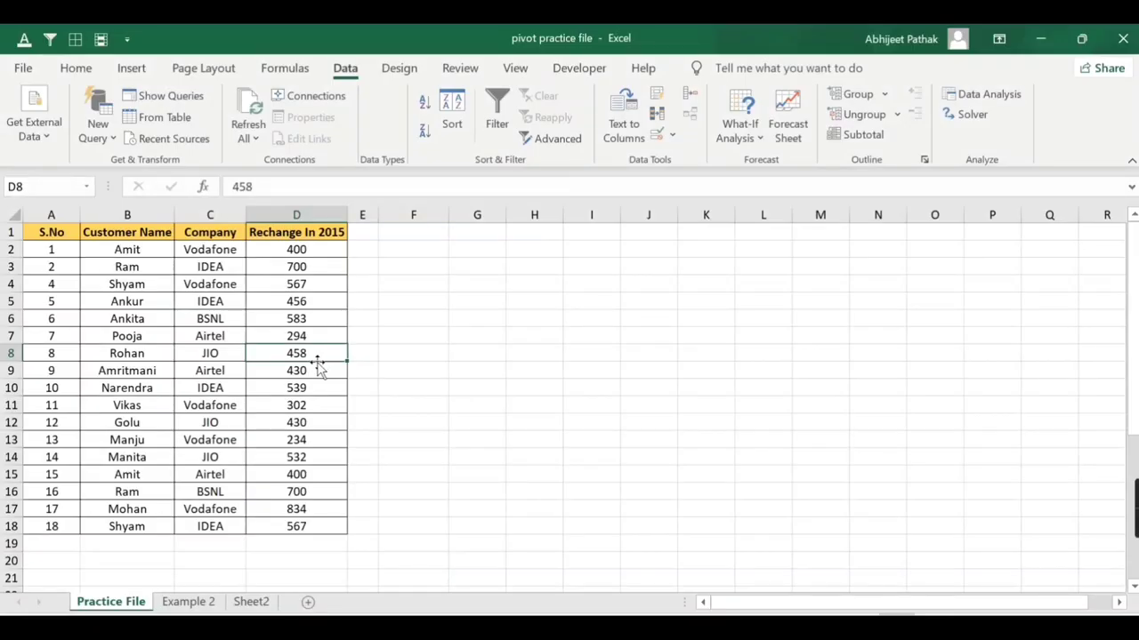
# - Point out the recharge data's S.No, Customer Name, Company and Rechange In 2015 columns
pyautogui.click(149, 279)
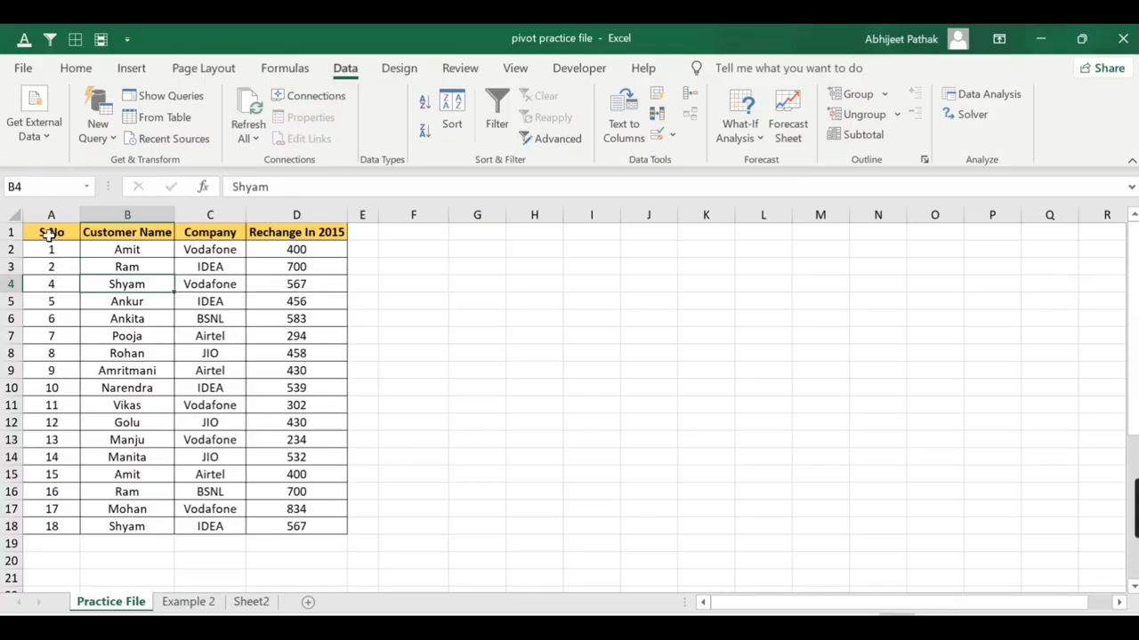
pyautogui.click(50, 233)
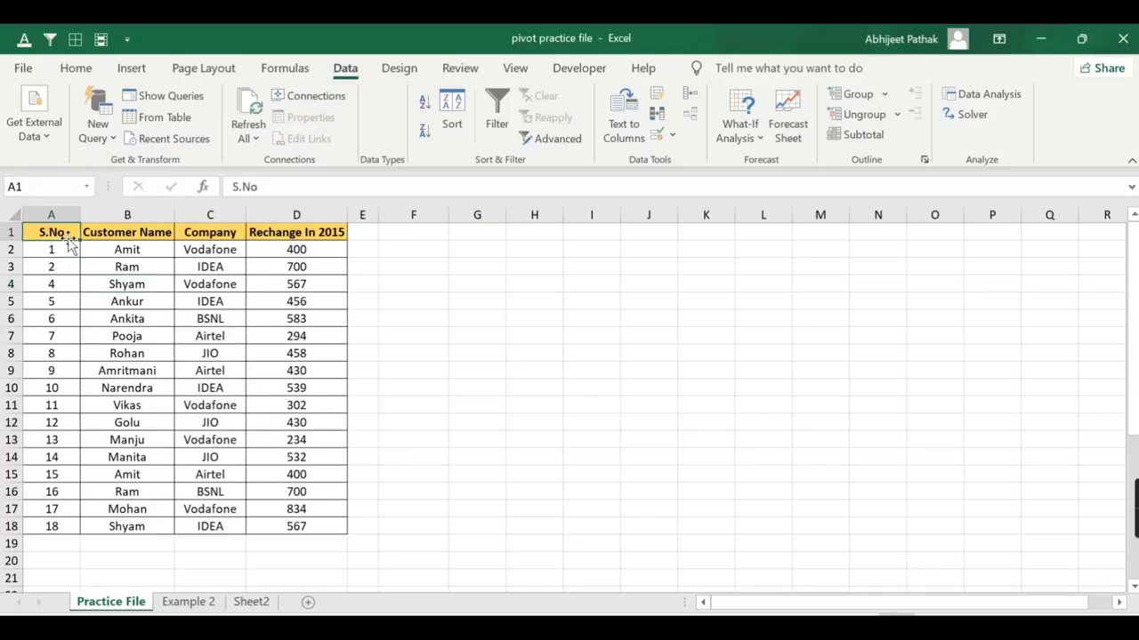
pyautogui.click(140, 236)
pyautogui.click(352, 222)
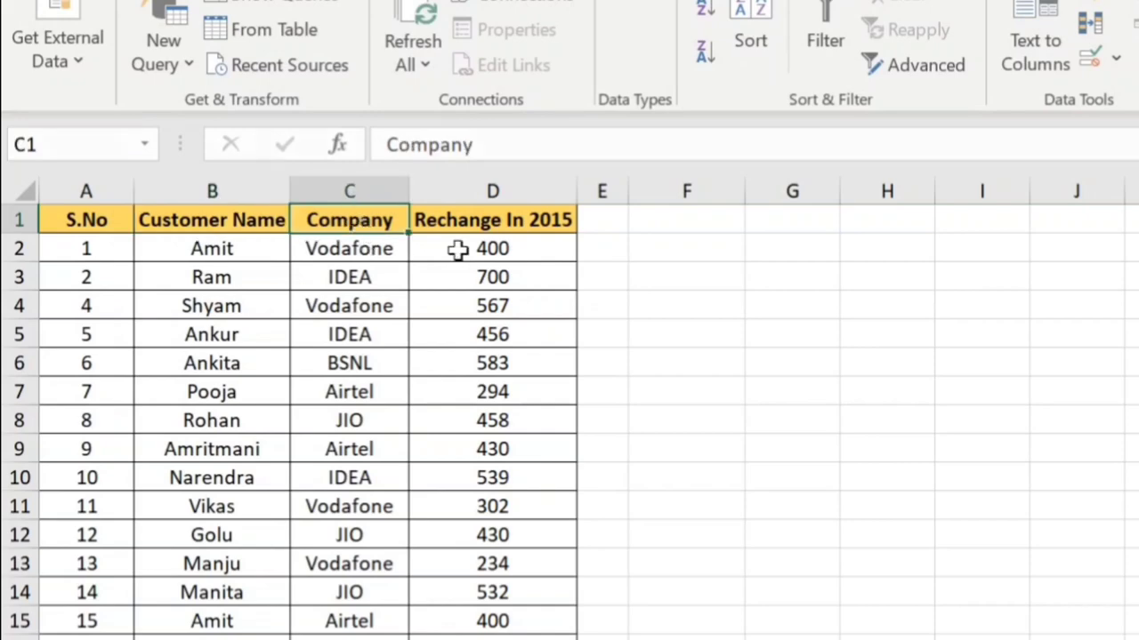
pyautogui.click(492, 227)
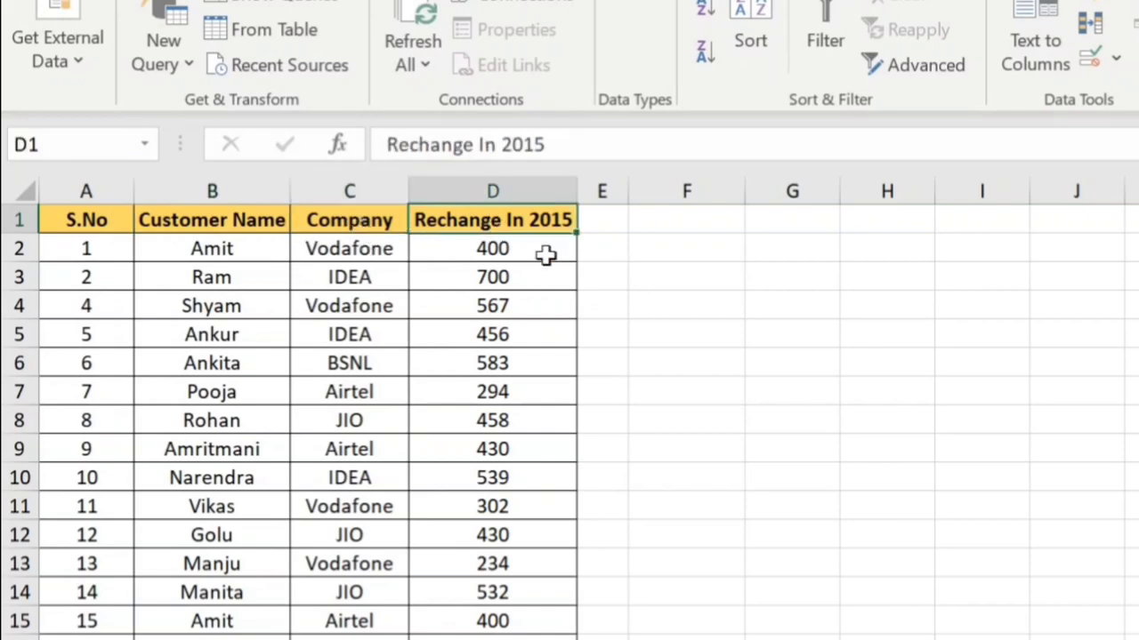
pyautogui.click(348, 220)
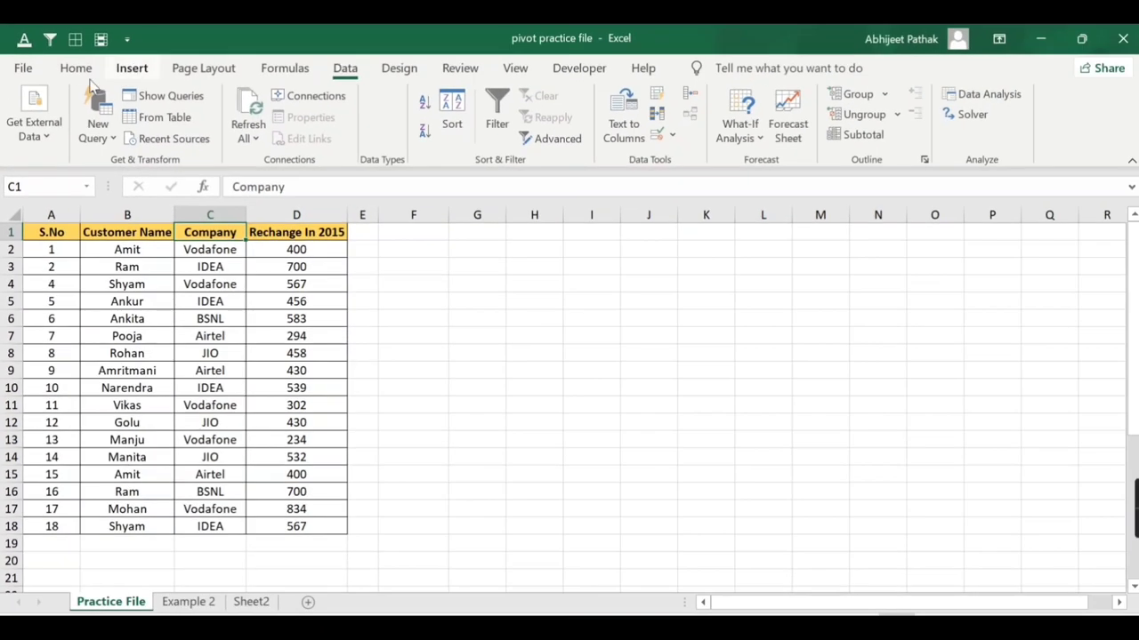
# - Insert a PivotTable from A1:D18 at cell F3 on the existing Practice File sheet
pyautogui.click(132, 68)
pyautogui.click(32, 111)
pyautogui.click(636, 375)
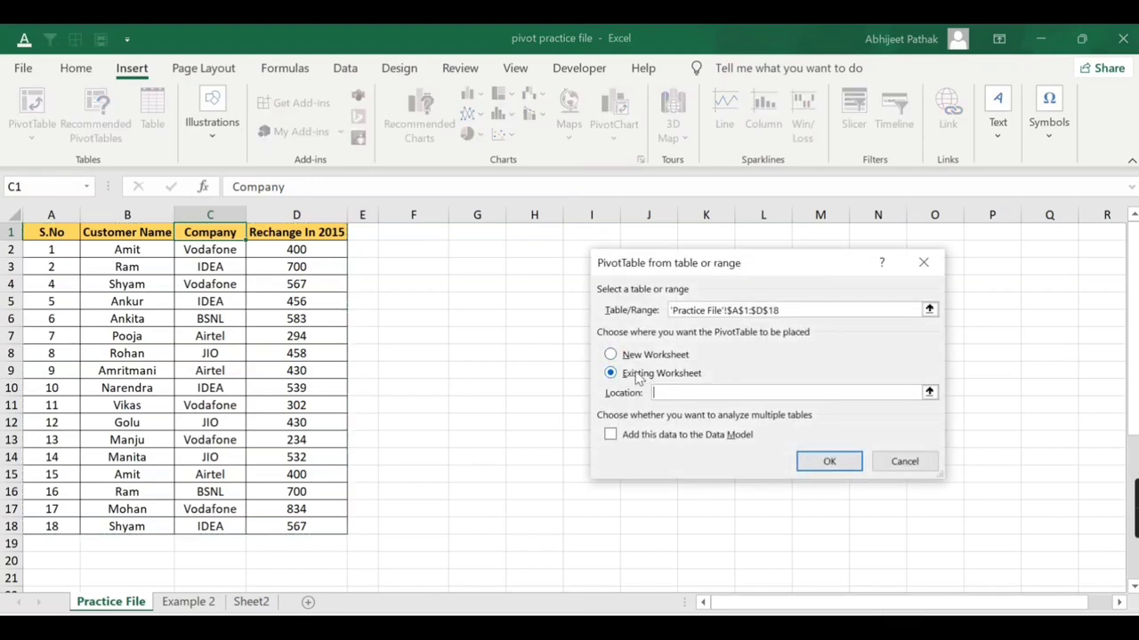
pyautogui.click(829, 461)
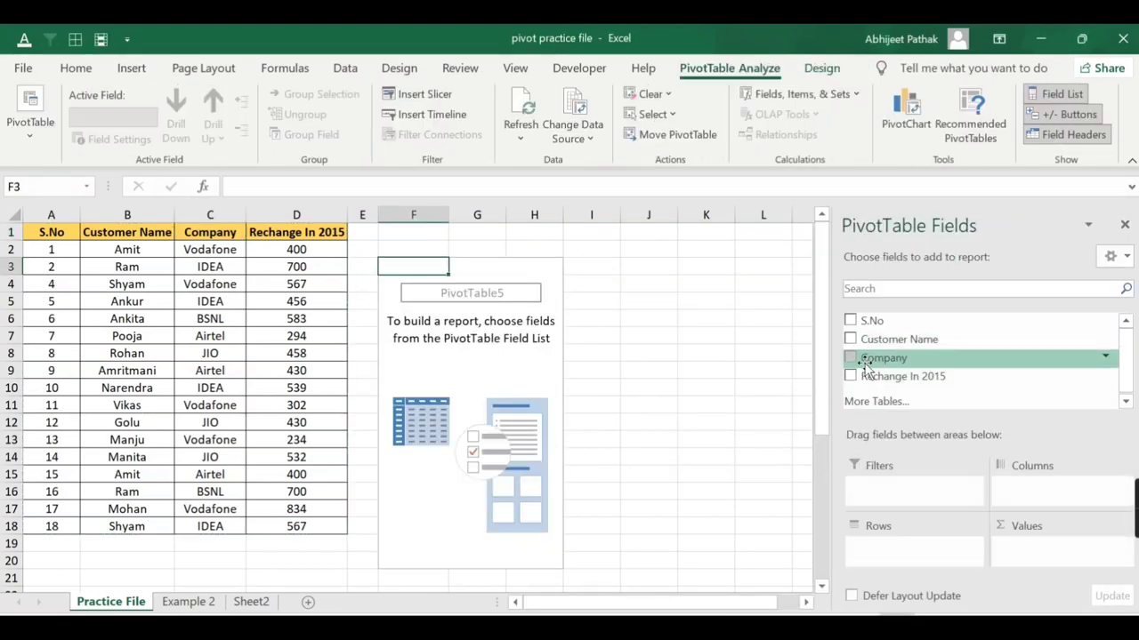
# - Put Customer Name in rows and Company in columns, and sum Rechange In 2015 as values
pyautogui.click(850, 340)
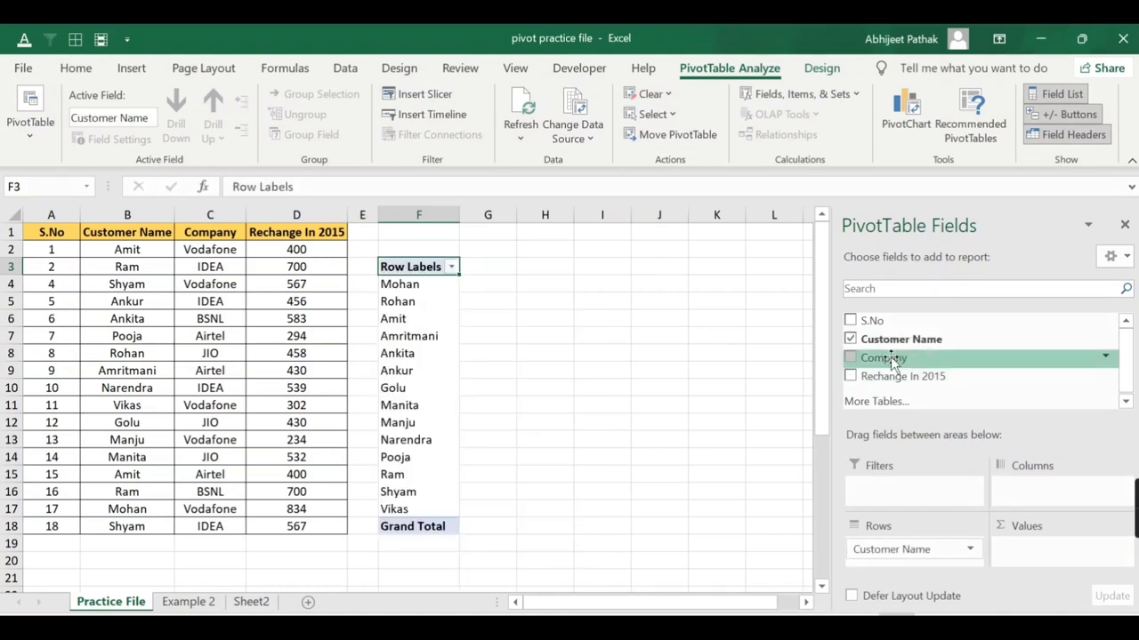
pyautogui.moveTo(895, 360); pyautogui.dragTo(1060, 507)
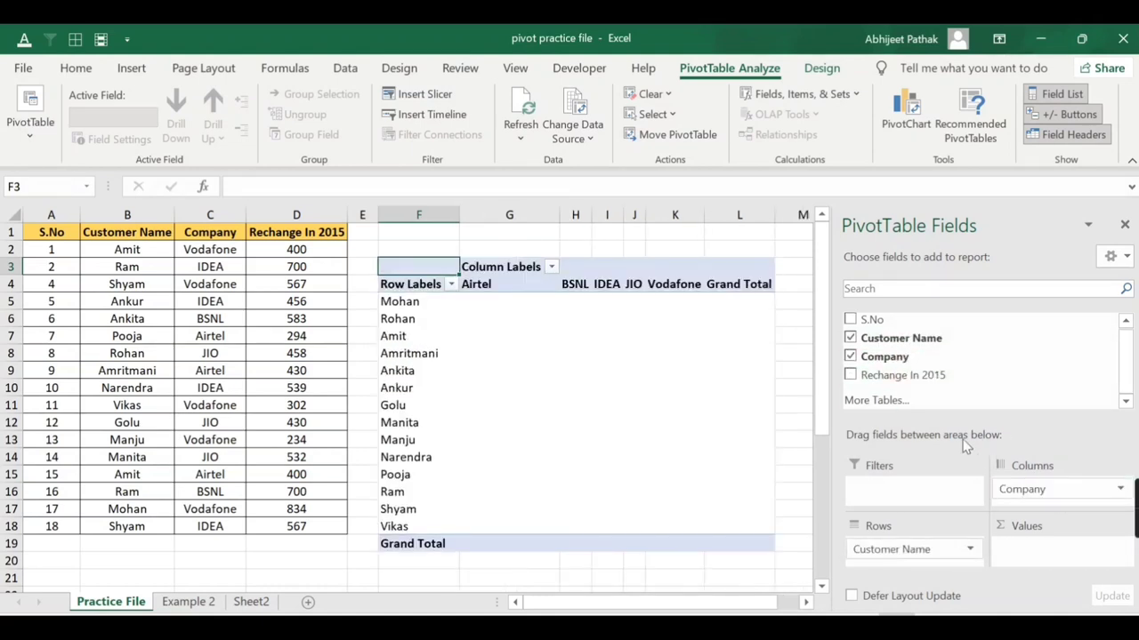
pyautogui.moveTo(898, 375); pyautogui.dragTo(889, 394)
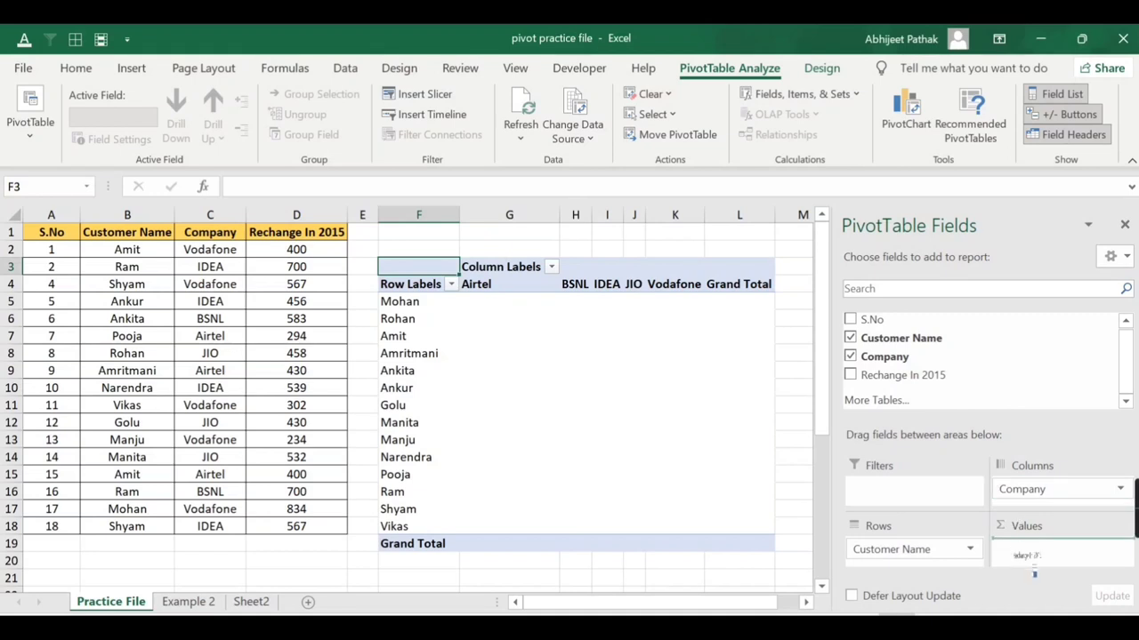
pyautogui.moveTo(1033, 570); pyautogui.dragTo(1032, 556)
pyautogui.moveTo(767, 603); pyautogui.dragTo(801, 605)
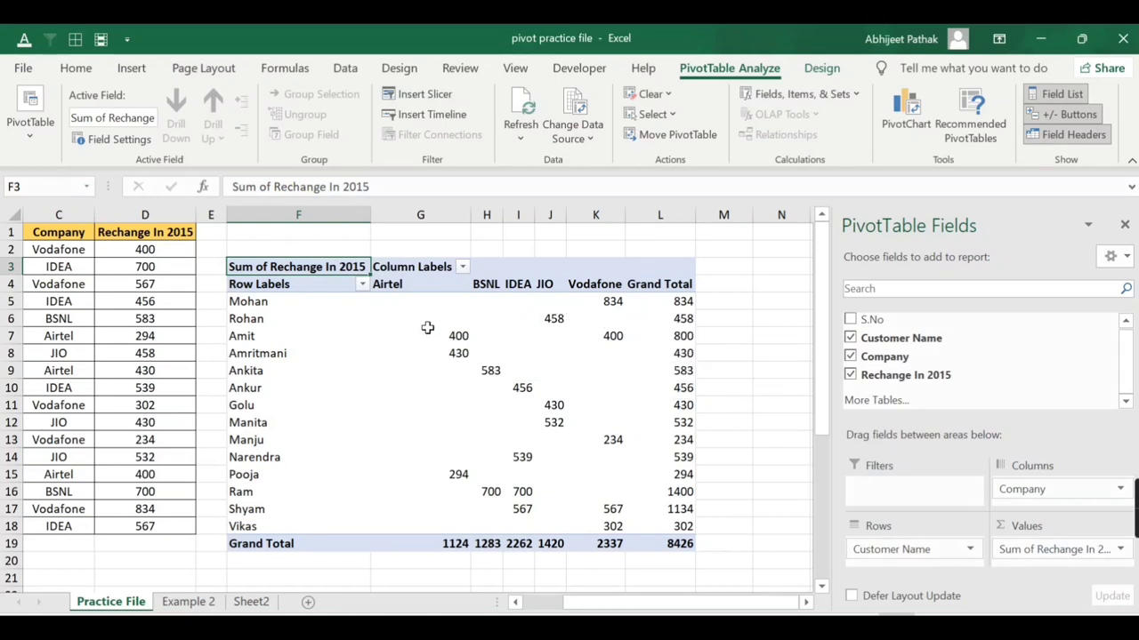
# - Review the pivot's Row Labels and the Airtel, BSNL, IDEA, JIO and Vodafone headings
pyautogui.moveTo(427, 328)
pyautogui.click(391, 285)
pyautogui.click(293, 284)
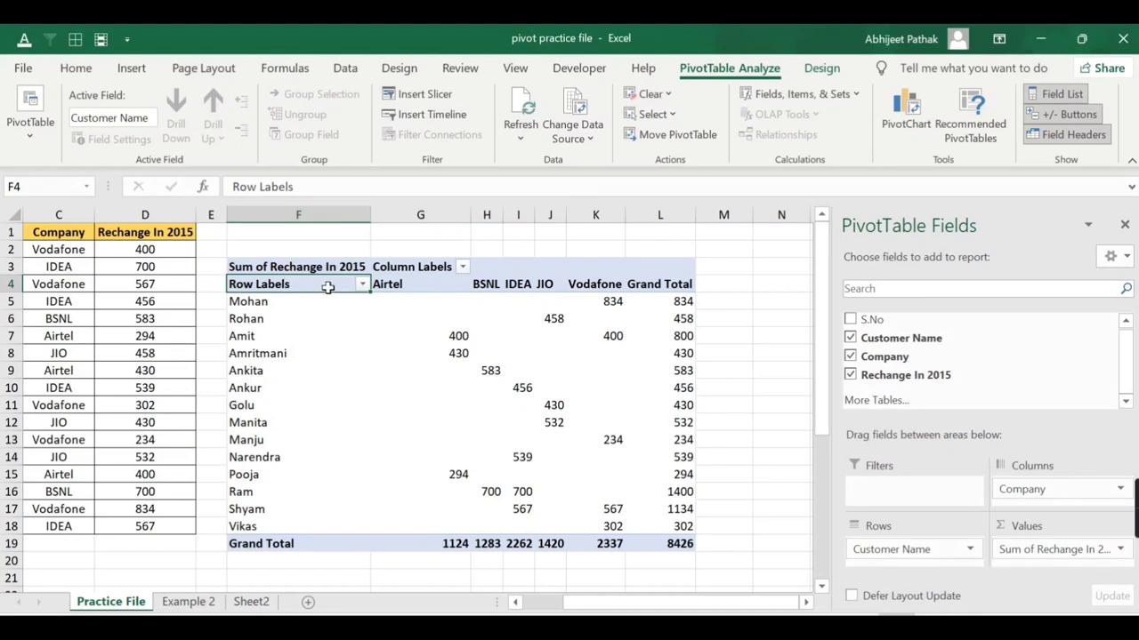
pyautogui.moveTo(379, 285); pyautogui.dragTo(656, 286)
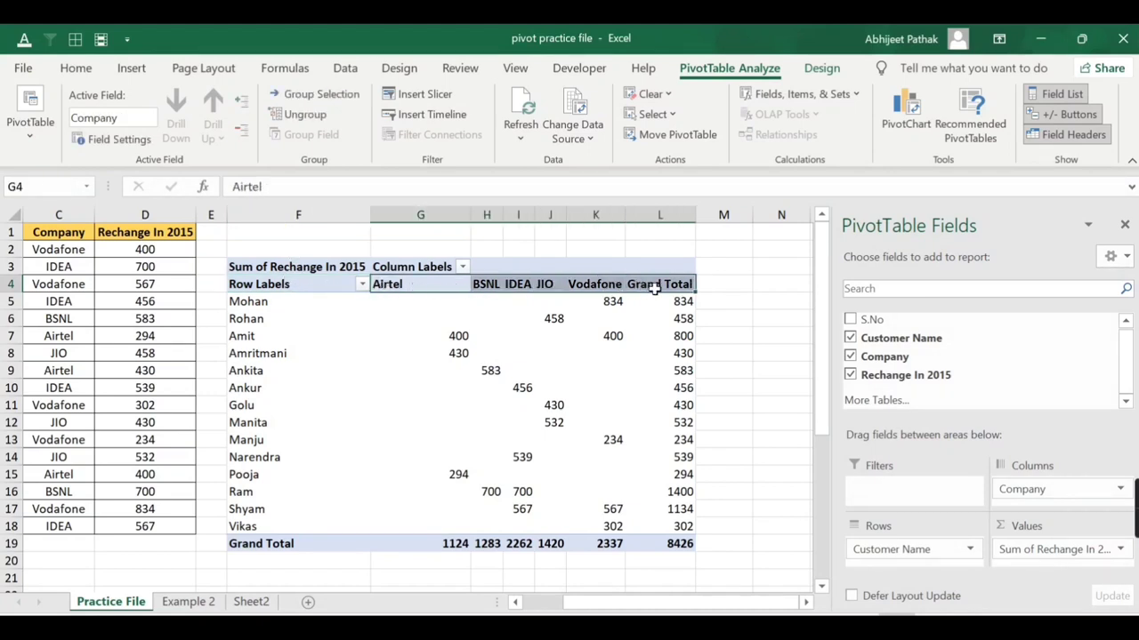
pyautogui.click(411, 285)
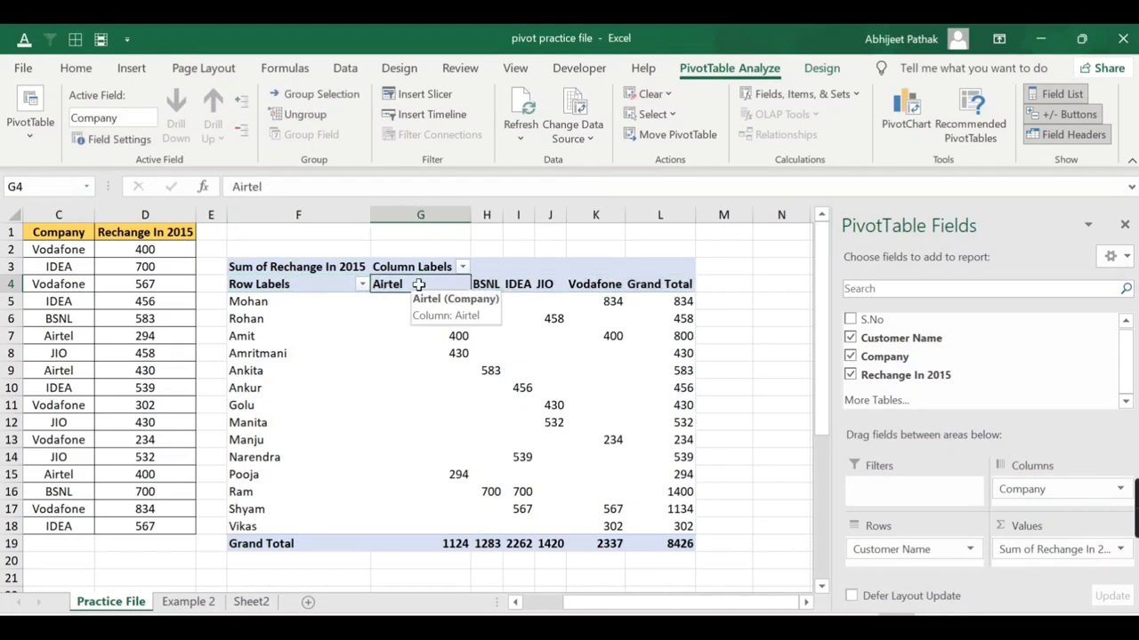
pyautogui.click(488, 286)
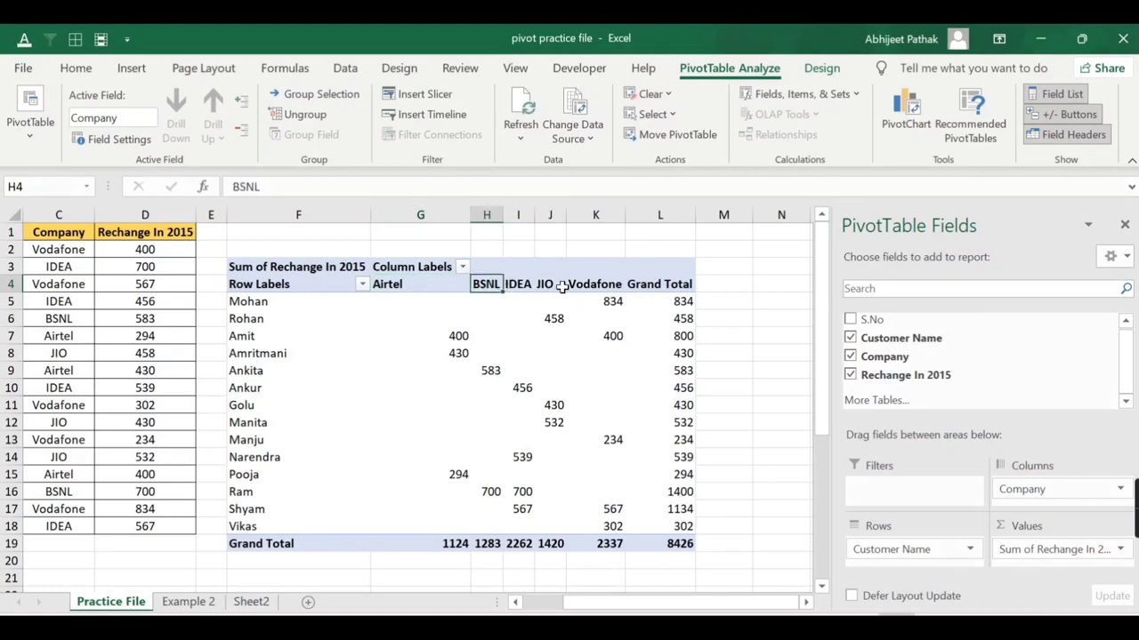
pyautogui.click(409, 285)
pyautogui.click(489, 286)
pyautogui.click(439, 286)
pyautogui.click(486, 285)
pyautogui.click(520, 285)
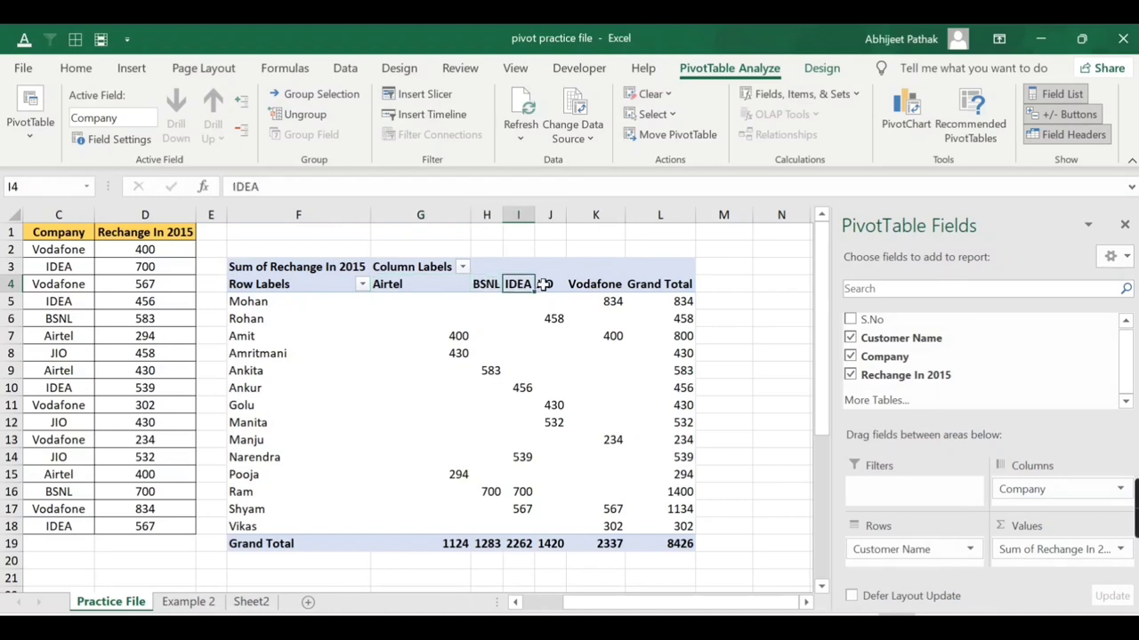
pyautogui.click(548, 285)
pyautogui.click(579, 283)
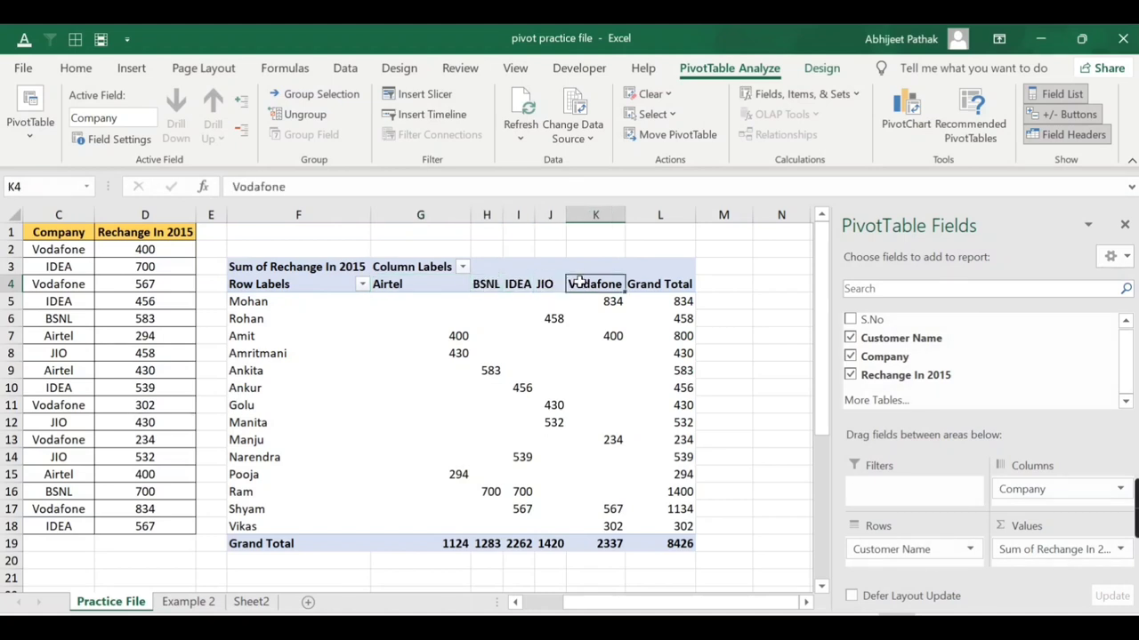
pyautogui.click(346, 70)
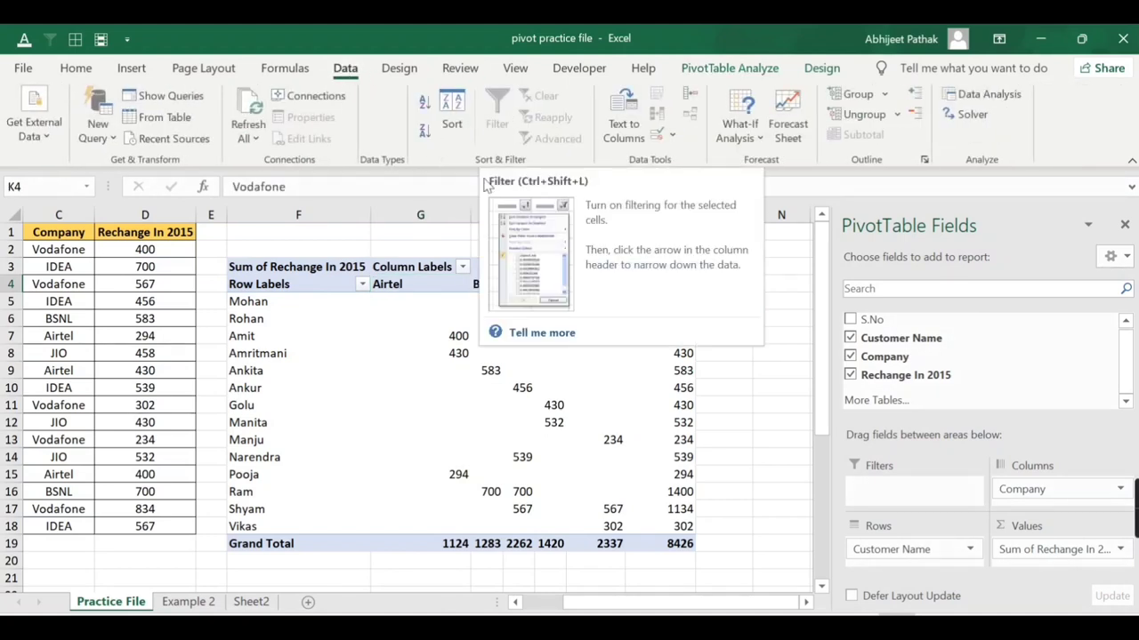
# - Point out the Airtel, BSNL, IDEA, JIO and Vodafone company headings again
pyautogui.click(441, 286)
pyautogui.click(495, 285)
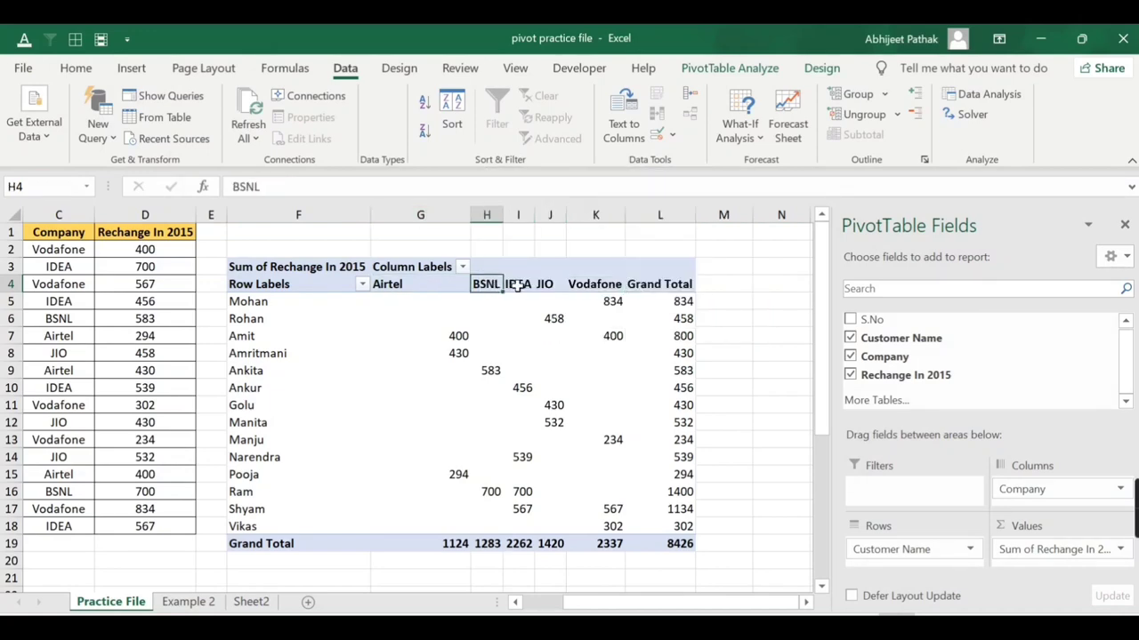
pyautogui.click(518, 284)
pyautogui.click(544, 285)
pyautogui.click(584, 285)
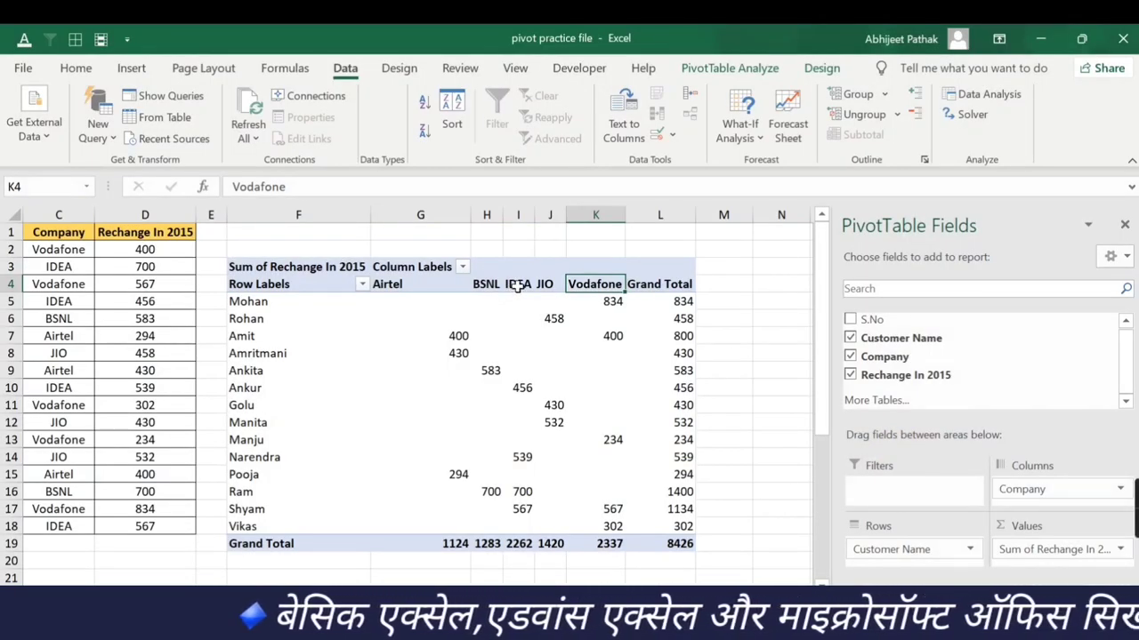
pyautogui.click(520, 284)
pyautogui.click(546, 284)
pyautogui.click(587, 283)
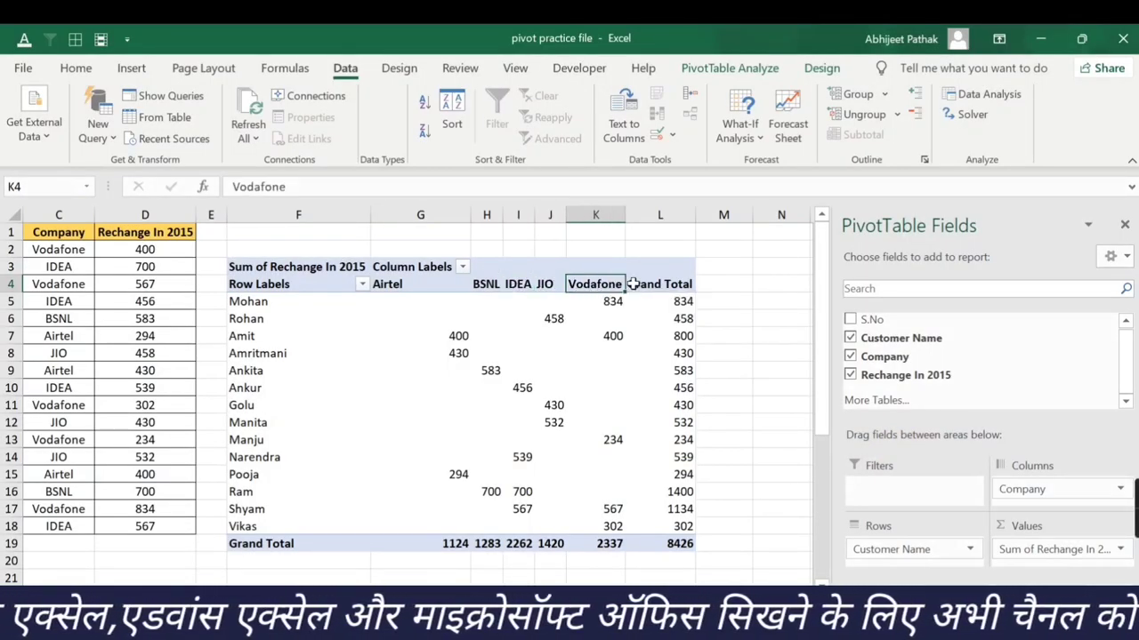
# - From an empty cell beside the pivot, add filter dropdowns to its headers
pyautogui.click(709, 284)
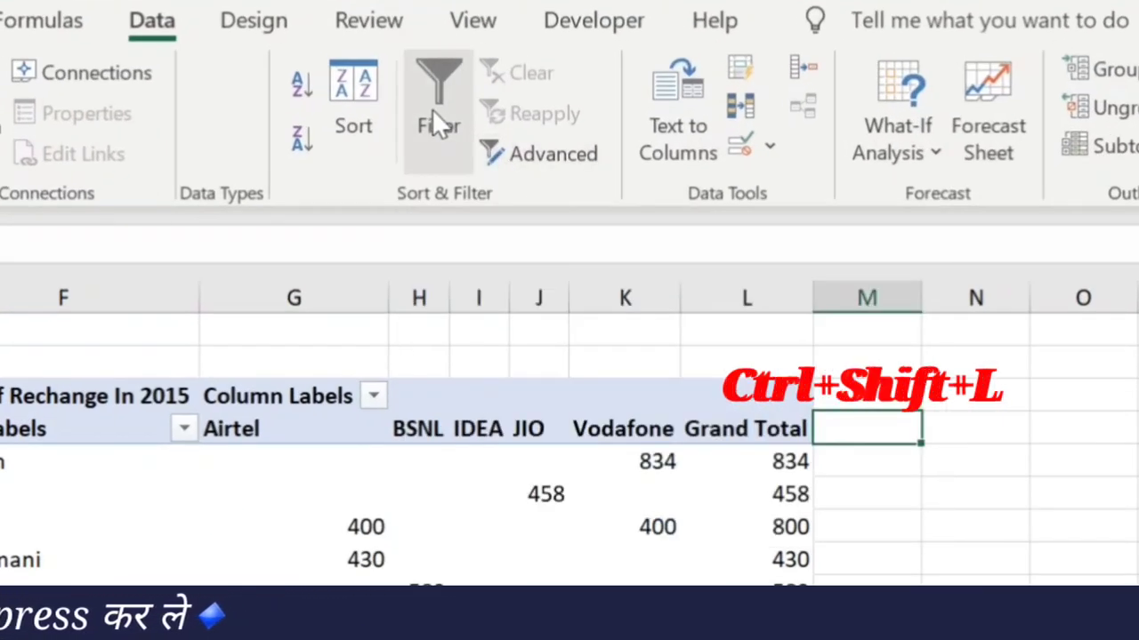
pyautogui.click(437, 122)
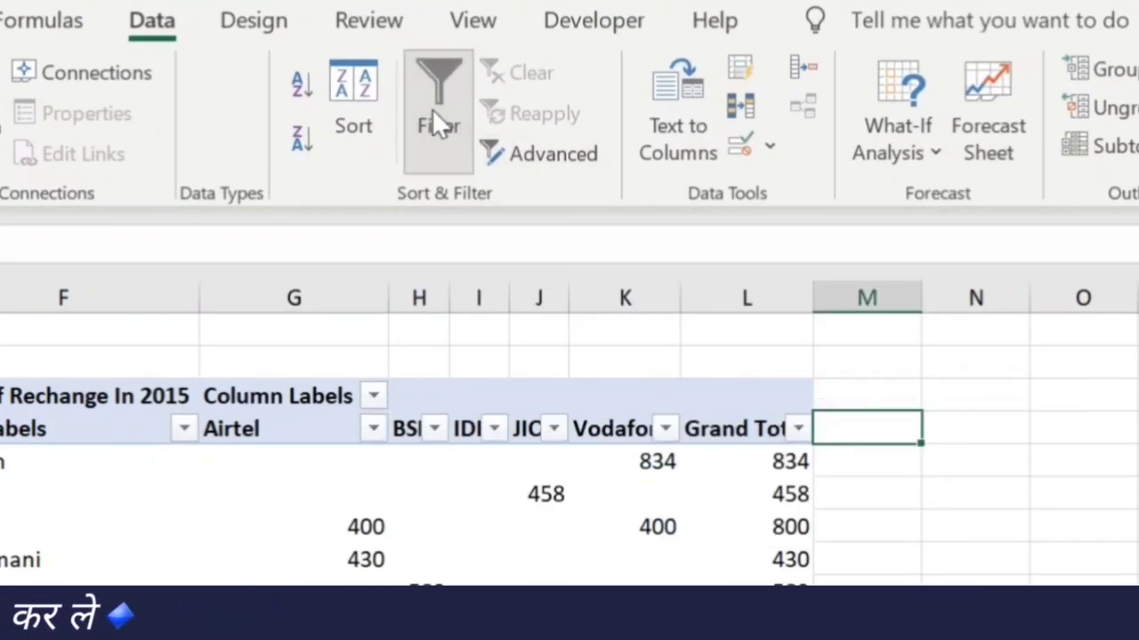
pyautogui.click(439, 286)
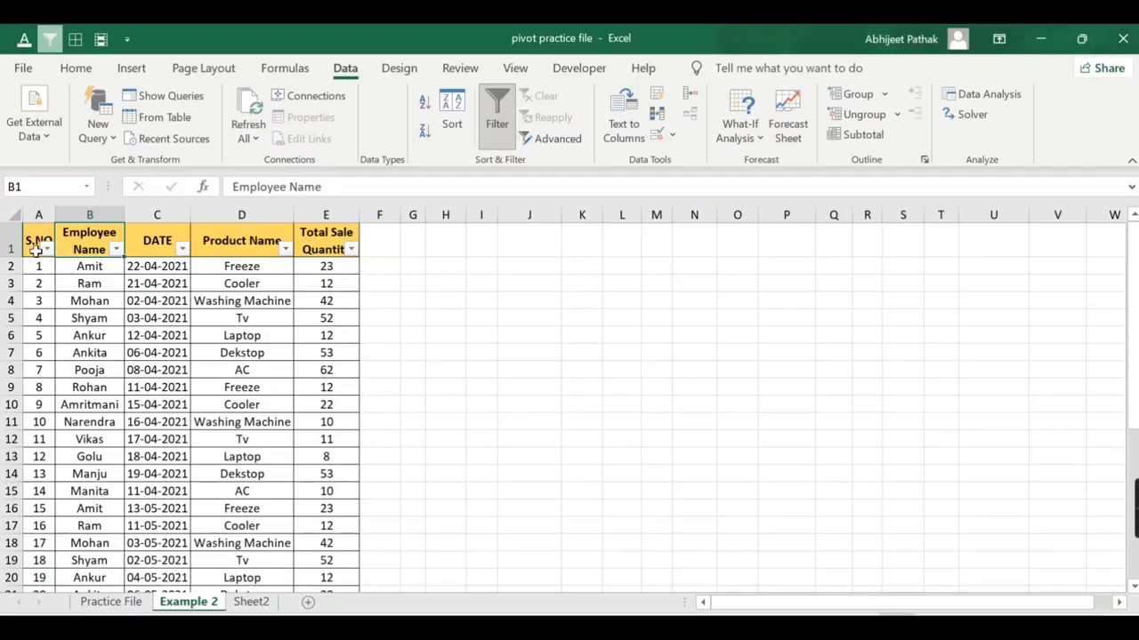
# - Point out the S.NO, Employee Name and DATE headers and select a cell in the sales data
pyautogui.click(35, 250)
pyautogui.click(93, 243)
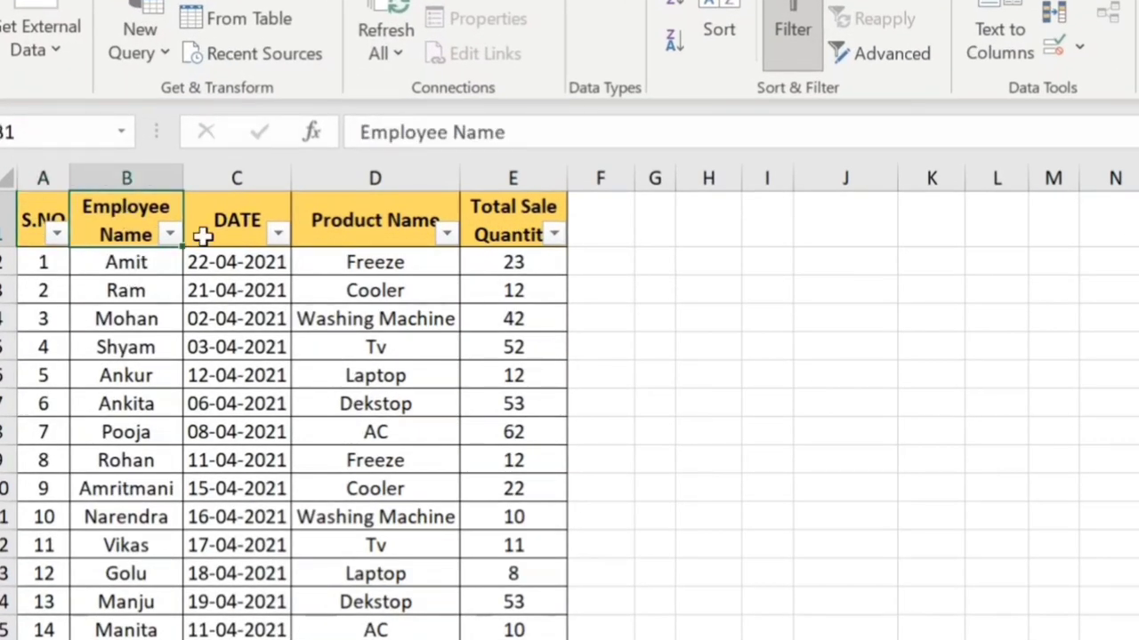
pyautogui.click(169, 248)
pyautogui.click(389, 221)
pyautogui.click(498, 220)
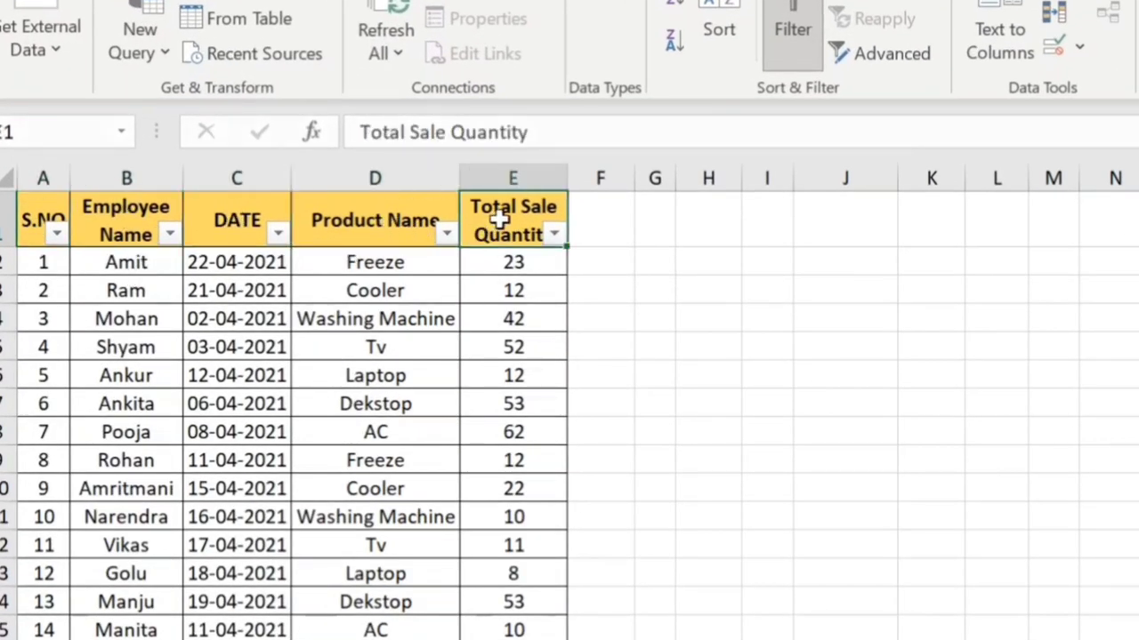
pyautogui.click(93, 245)
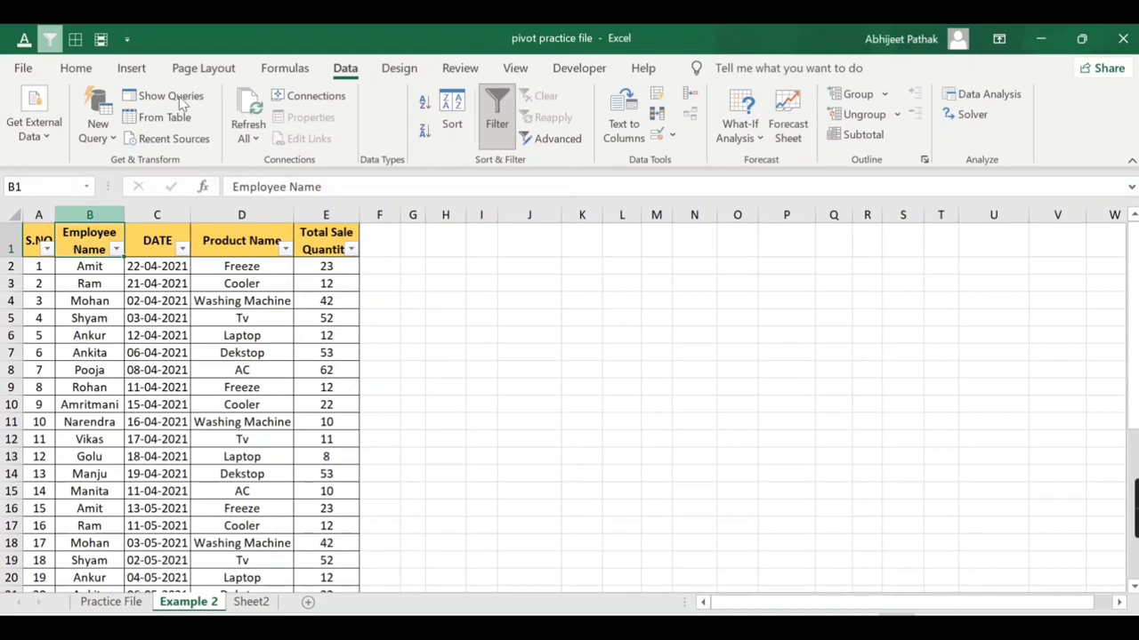
# - Insert a PivotTable from A1:E29 at cell G3 on the Example 2 sheet
pyautogui.click(131, 67)
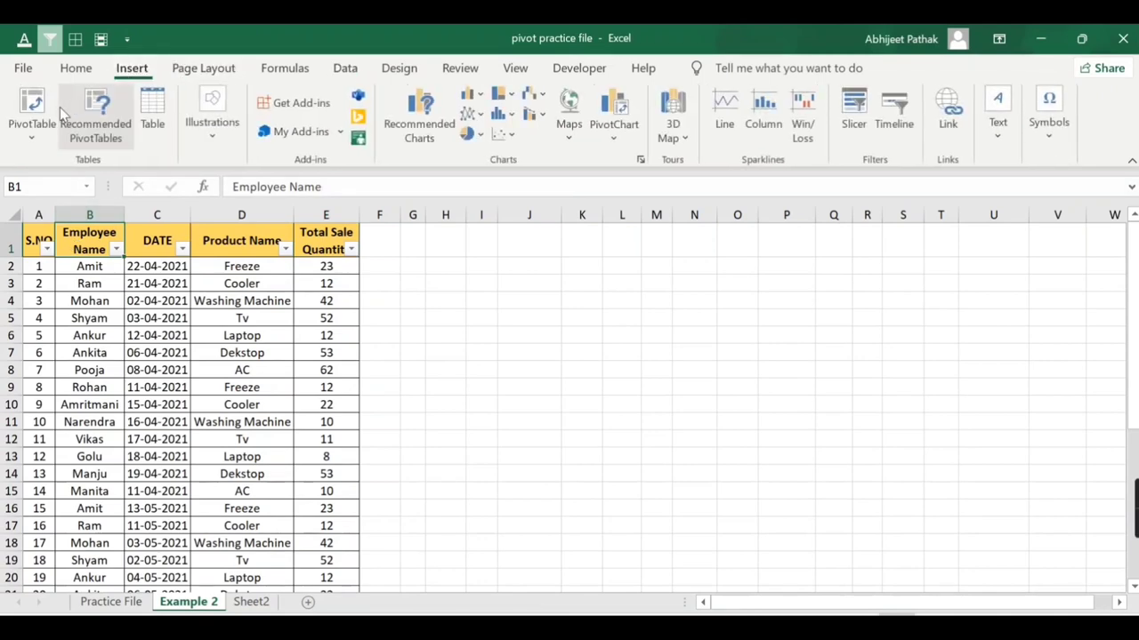
pyautogui.click(31, 111)
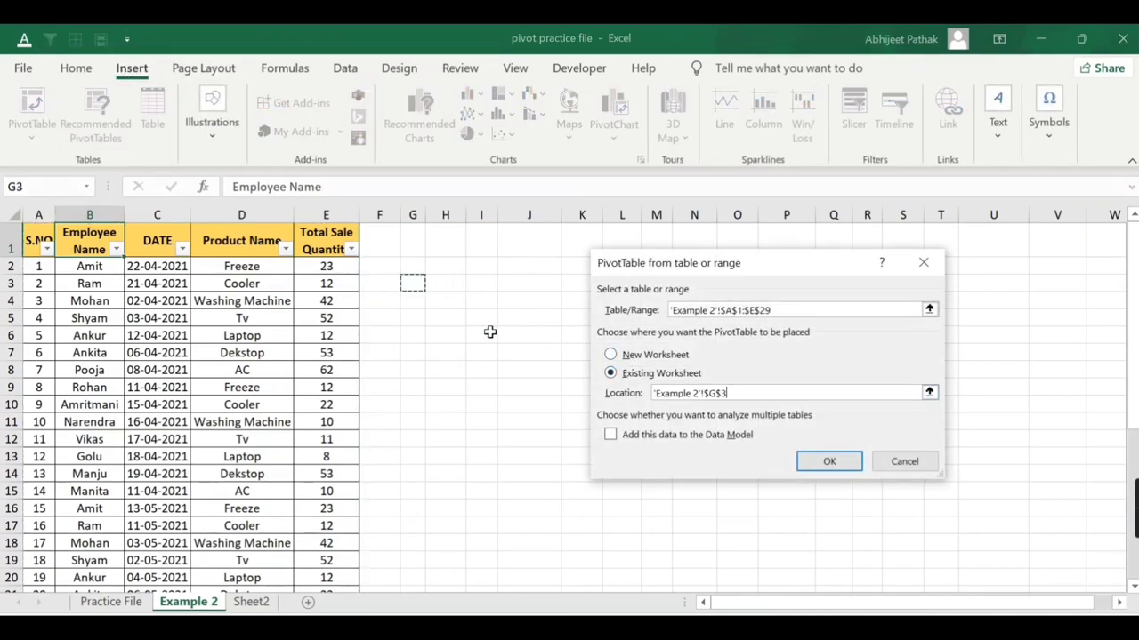
pyautogui.click(829, 462)
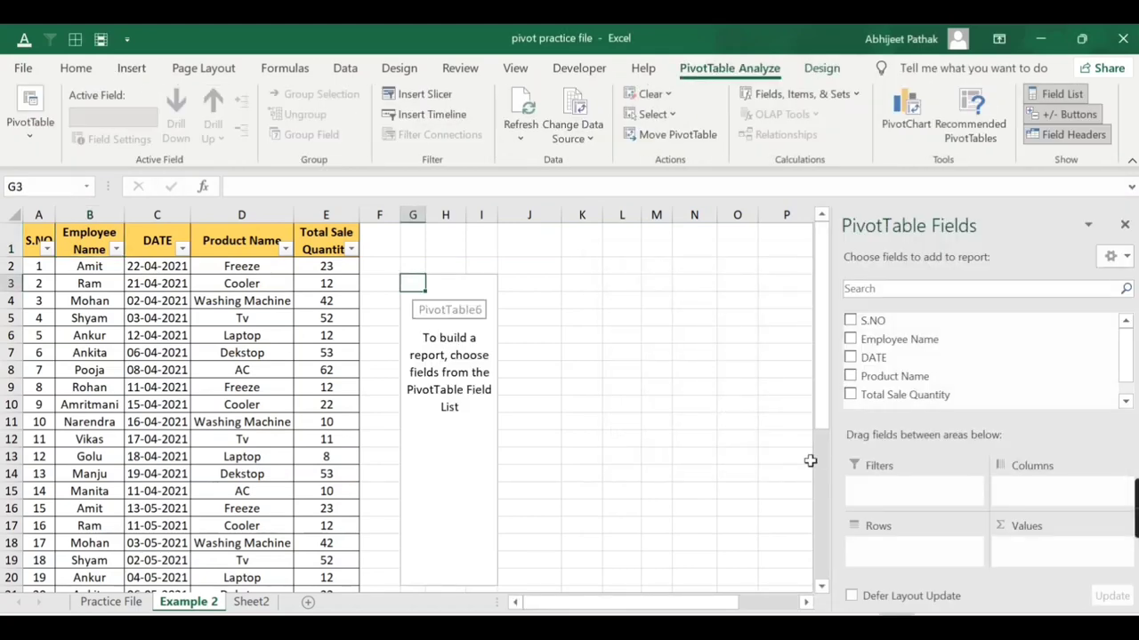
# - Put Product Name in rows and sum Total Sale Quantity as the values
pyautogui.click(850, 378)
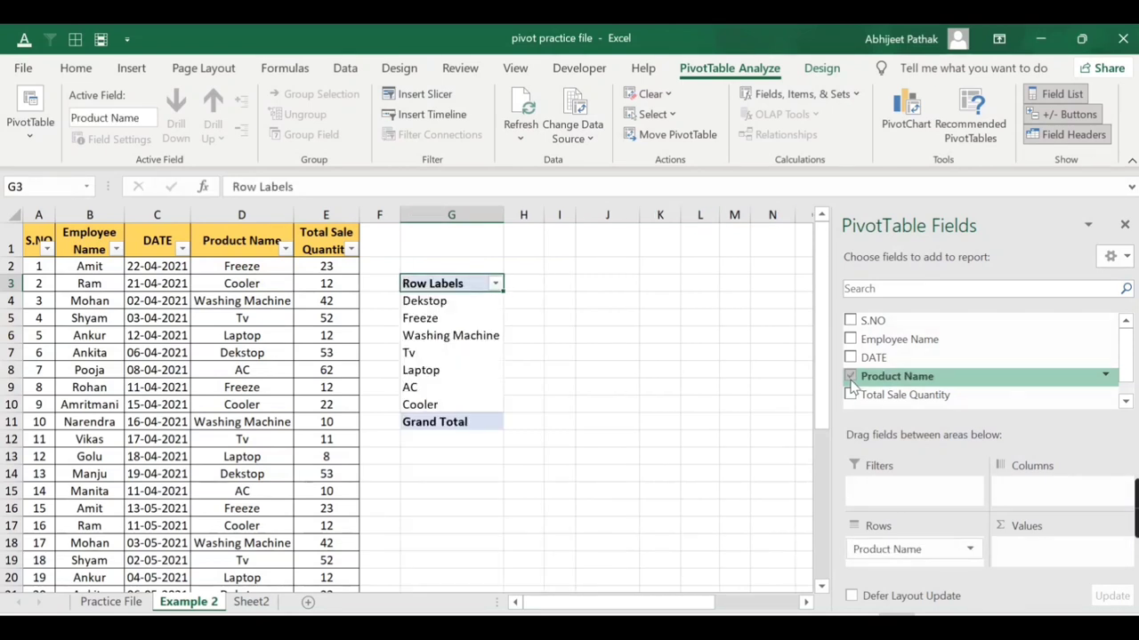
pyautogui.moveTo(887, 396); pyautogui.dragTo(925, 442)
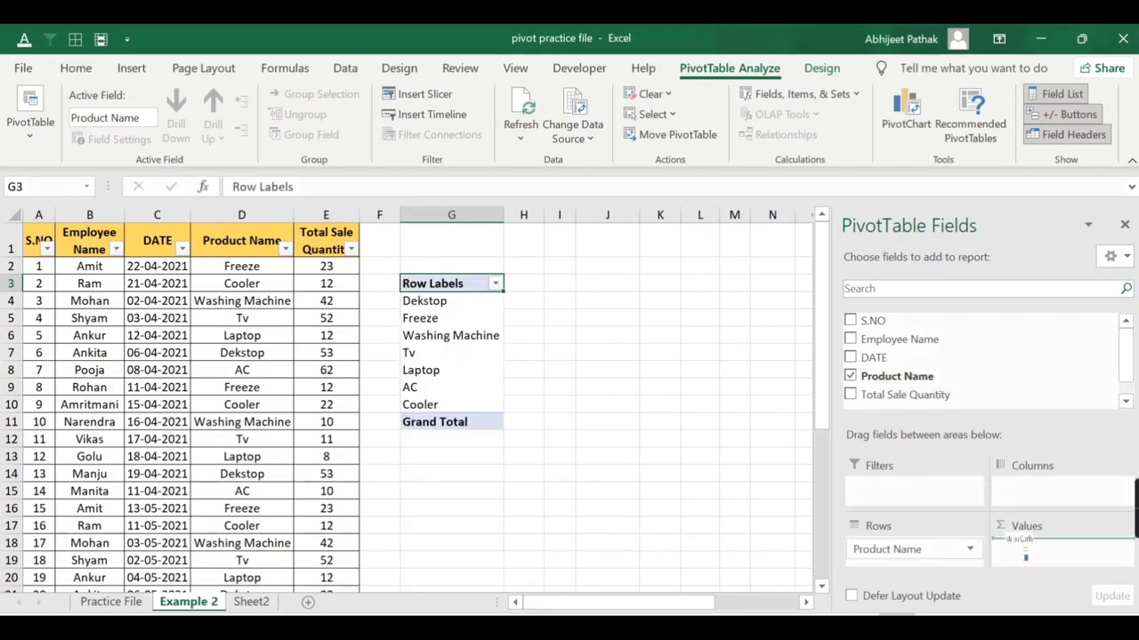
pyautogui.moveTo(1024, 554); pyautogui.dragTo(1044, 546)
# - Inspect the product rows, including Freeze and Dekstop's total of 571
pyautogui.click(472, 318)
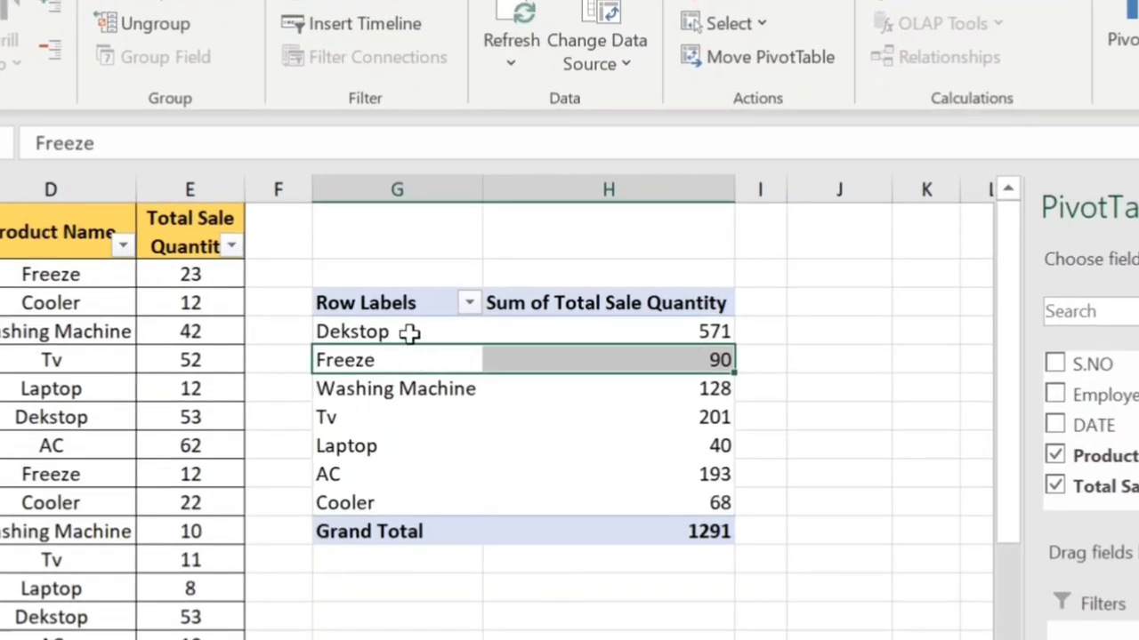
pyautogui.moveTo(645, 392)
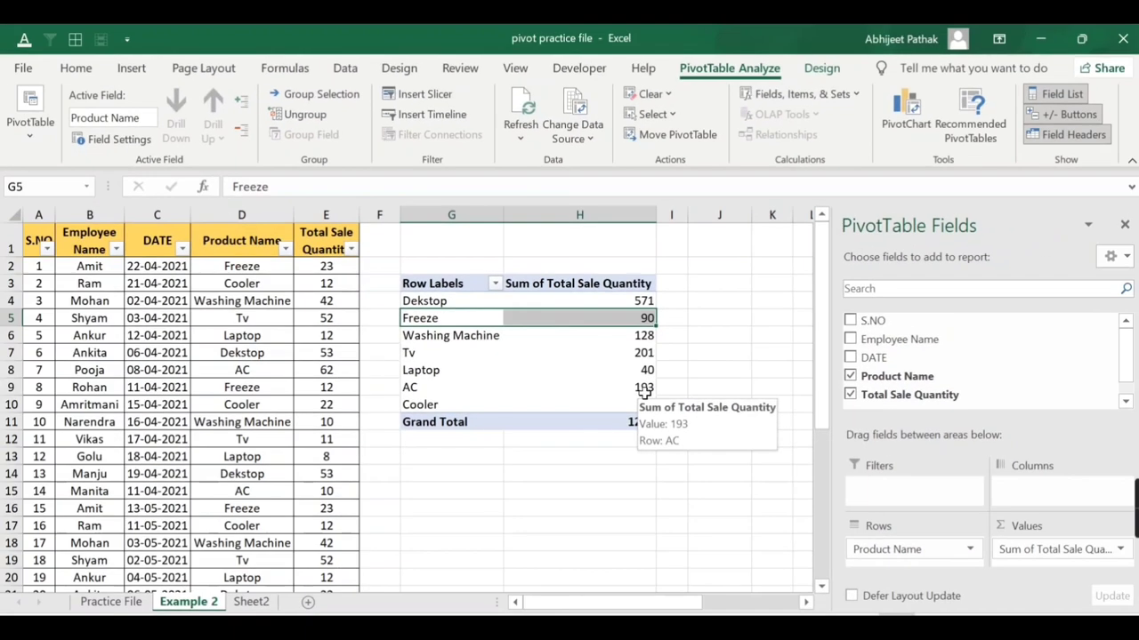
pyautogui.click(447, 302)
pyautogui.click(632, 303)
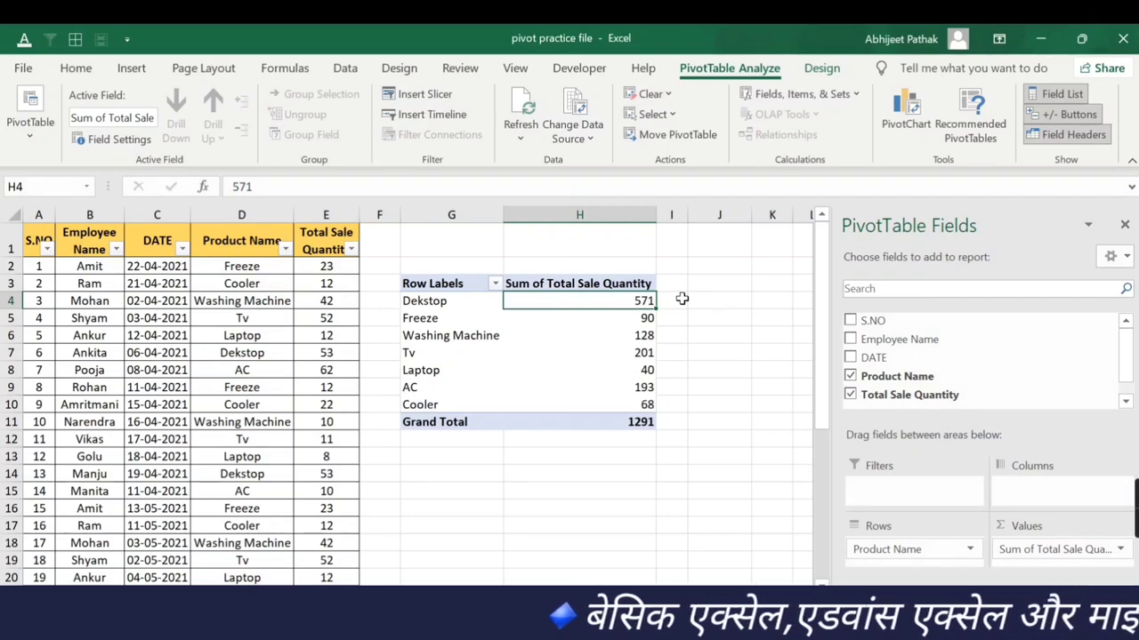
pyautogui.moveTo(610, 303)
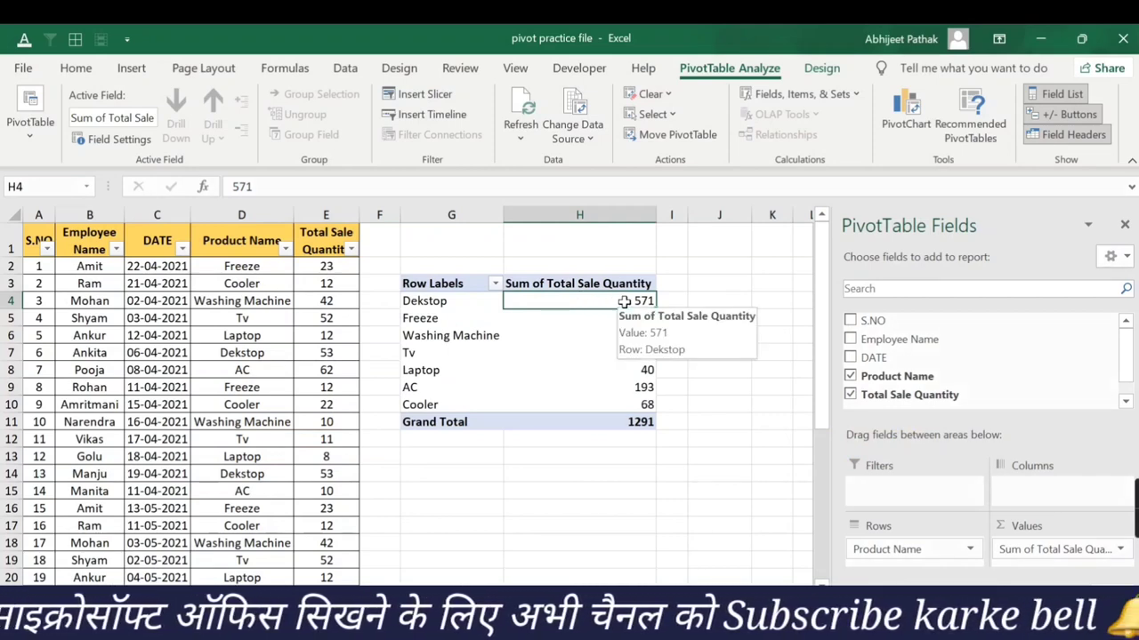
pyautogui.rightClick(618, 302)
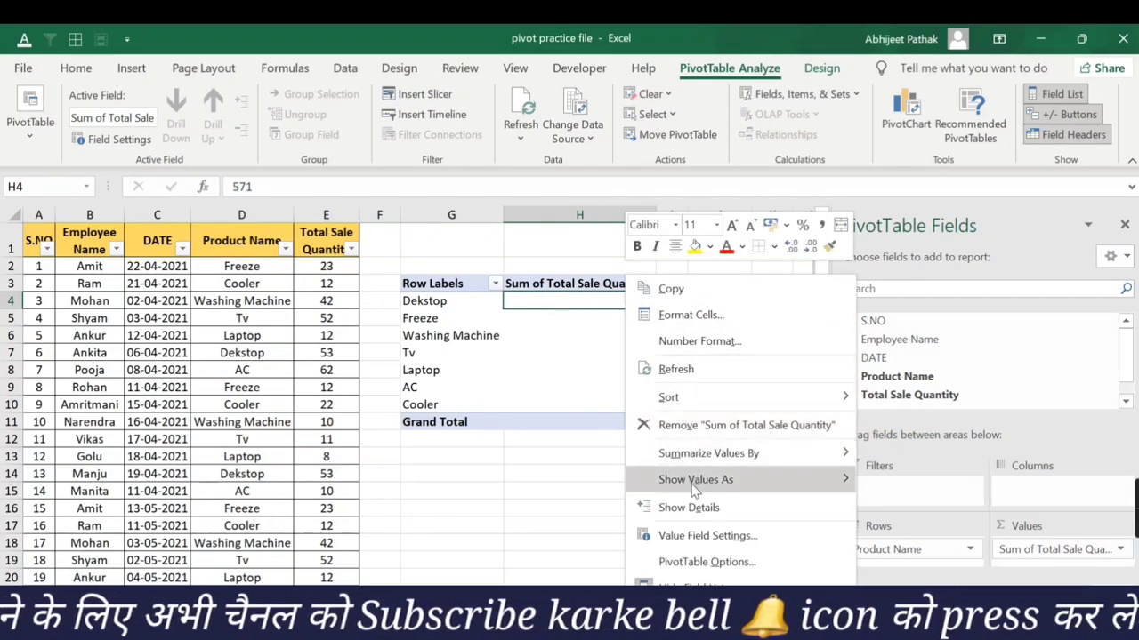
pyautogui.moveTo(698, 479)
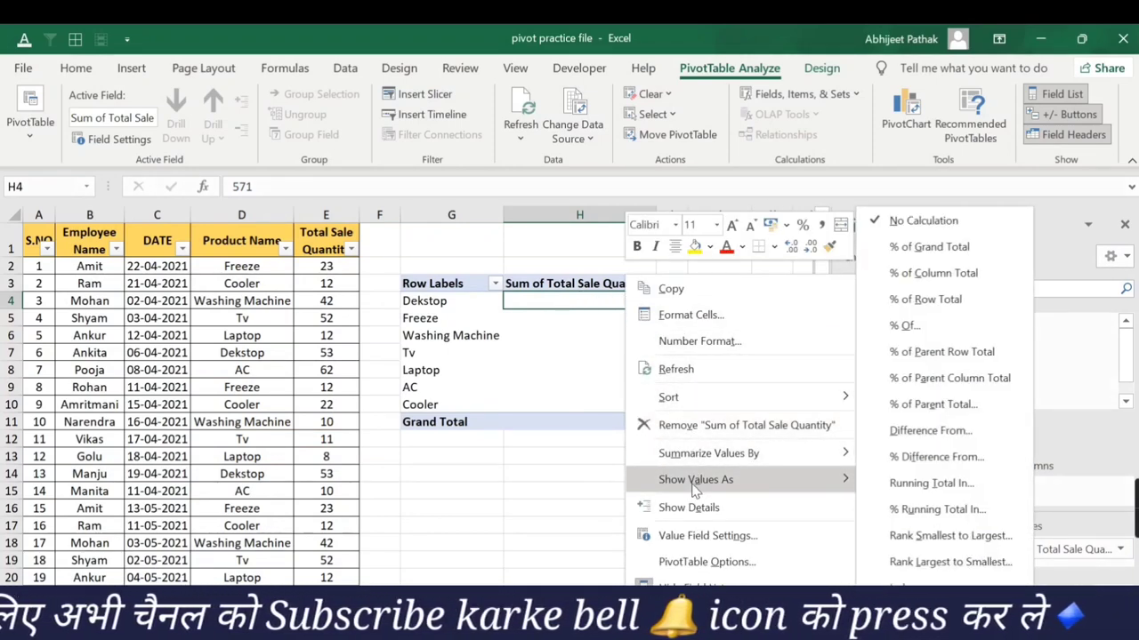
pyautogui.click(914, 281)
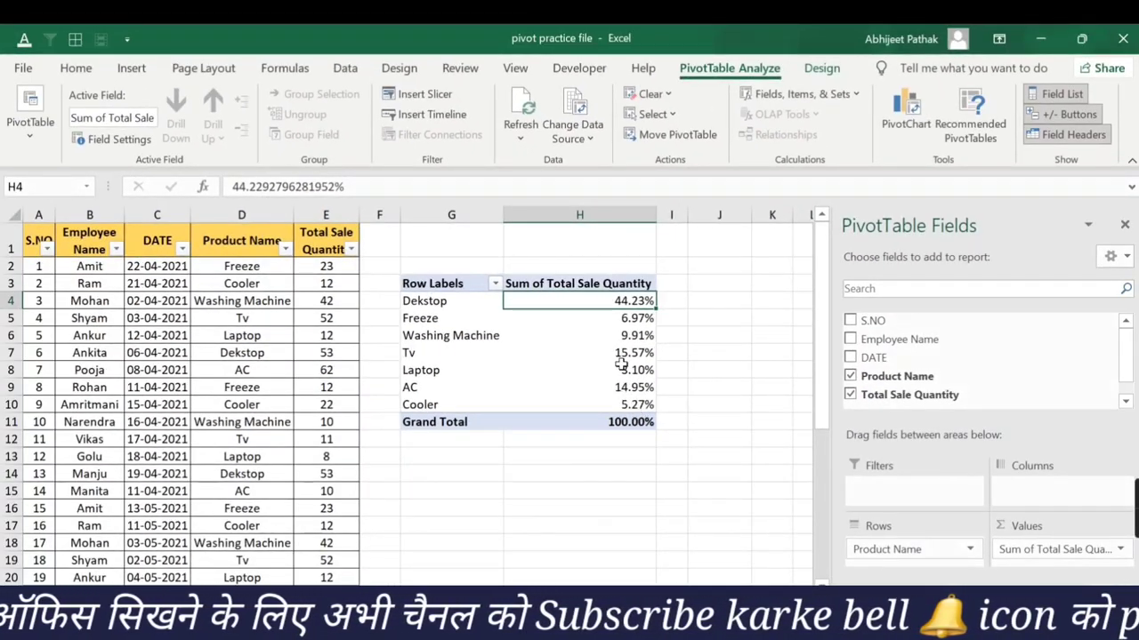
pyautogui.rightClick(620, 299)
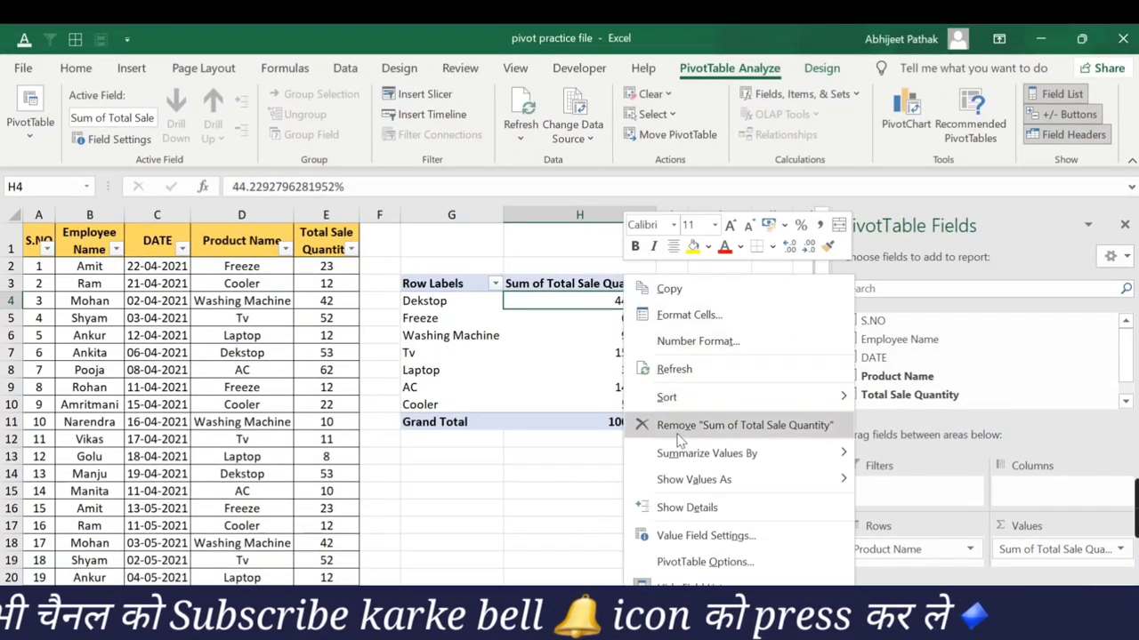
pyautogui.moveTo(694, 480)
pyautogui.click(900, 240)
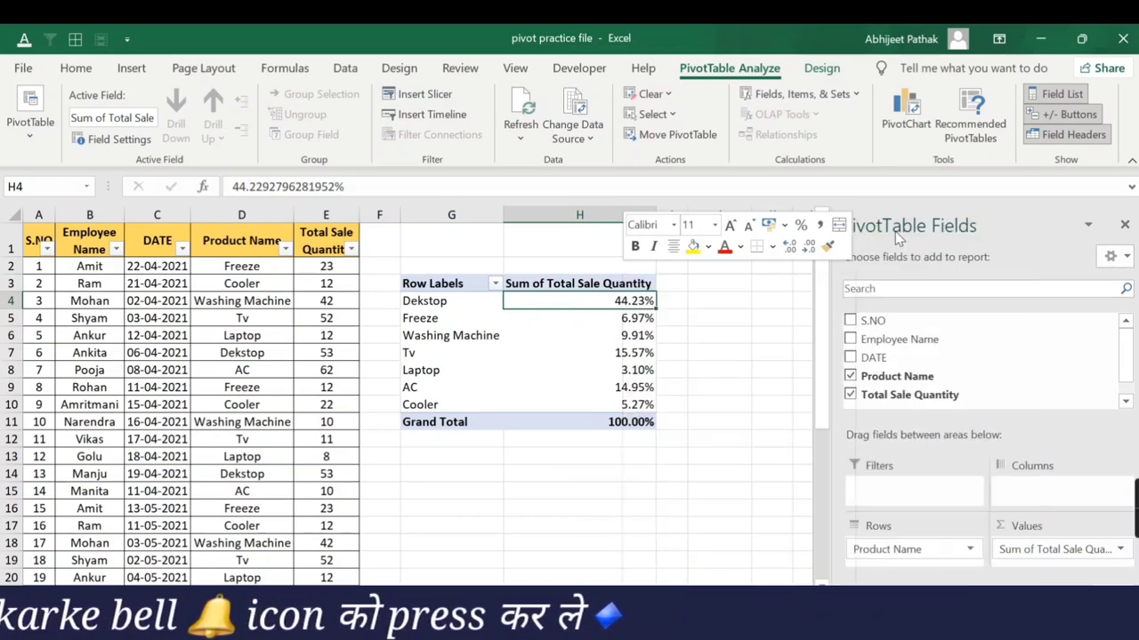
pyautogui.hotkey('ctrl', 'z')
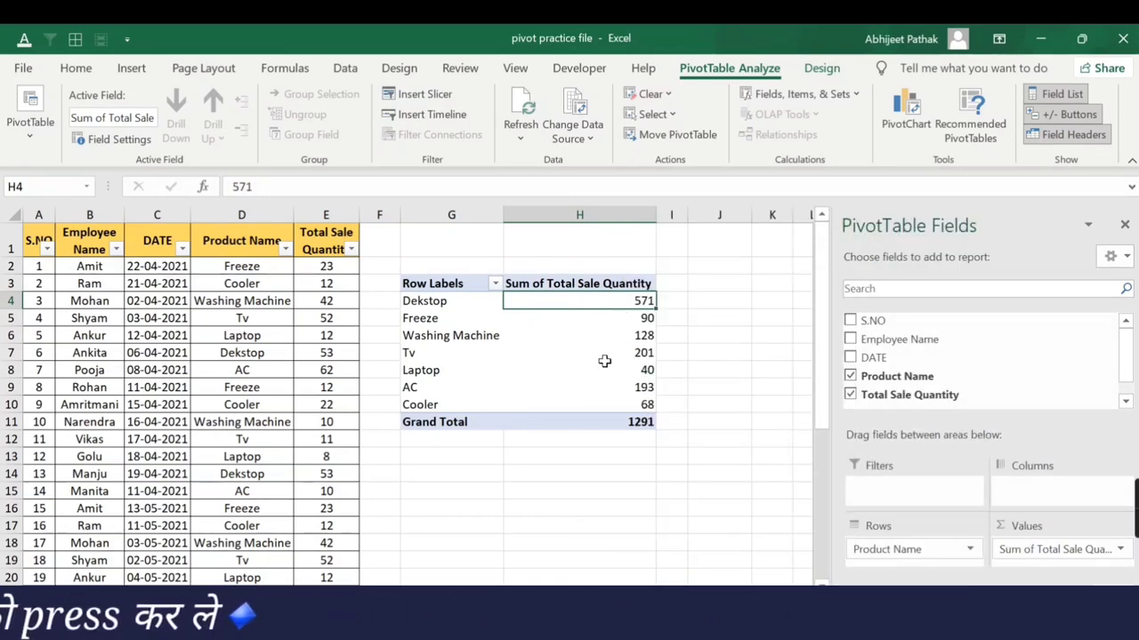
pyautogui.moveTo(604, 361)
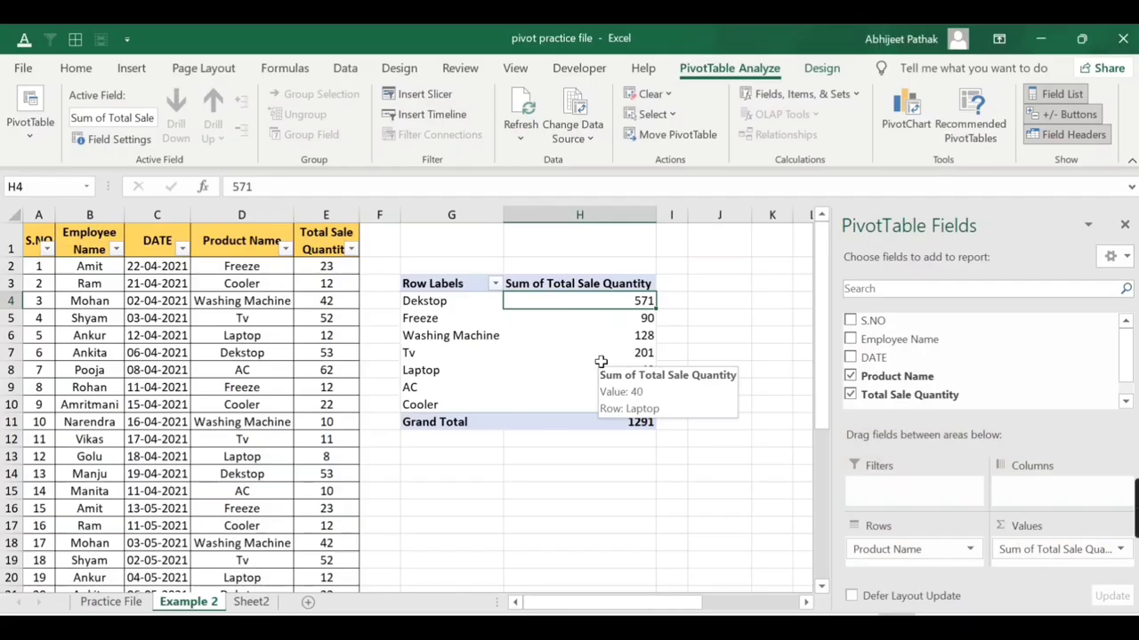
pyautogui.click(516, 450)
pyautogui.click(439, 284)
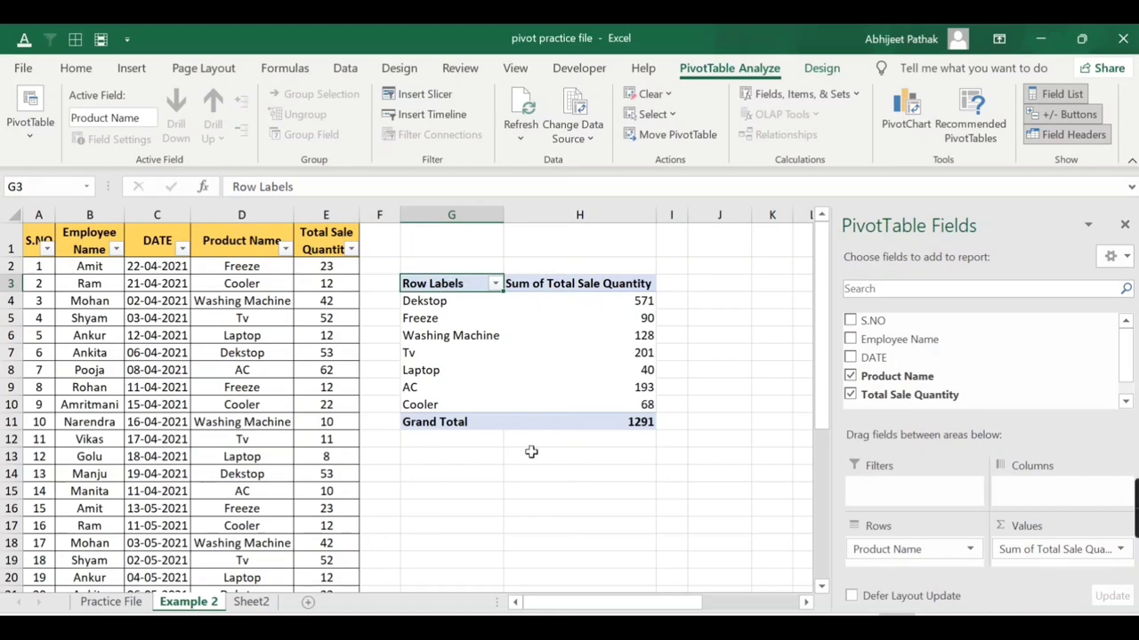
# - Delete columns F to L with the old recharge PivotTable on Practice File, then return to Example 2
pyautogui.click(110, 602)
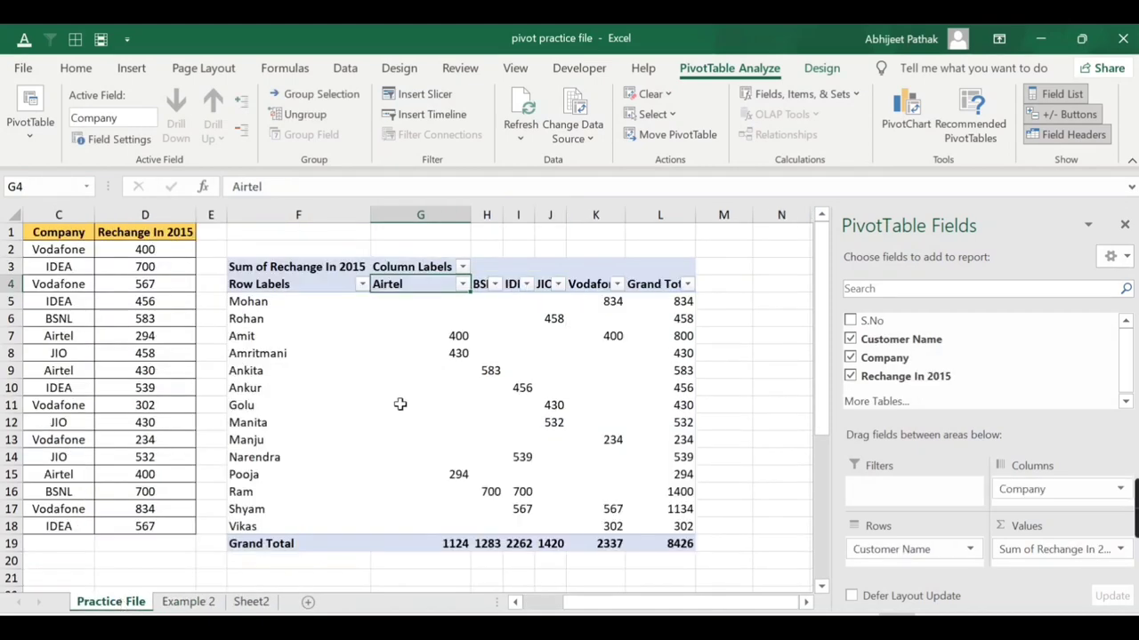
pyautogui.moveTo(292, 214); pyautogui.dragTo(685, 215)
pyautogui.rightClick(690, 216)
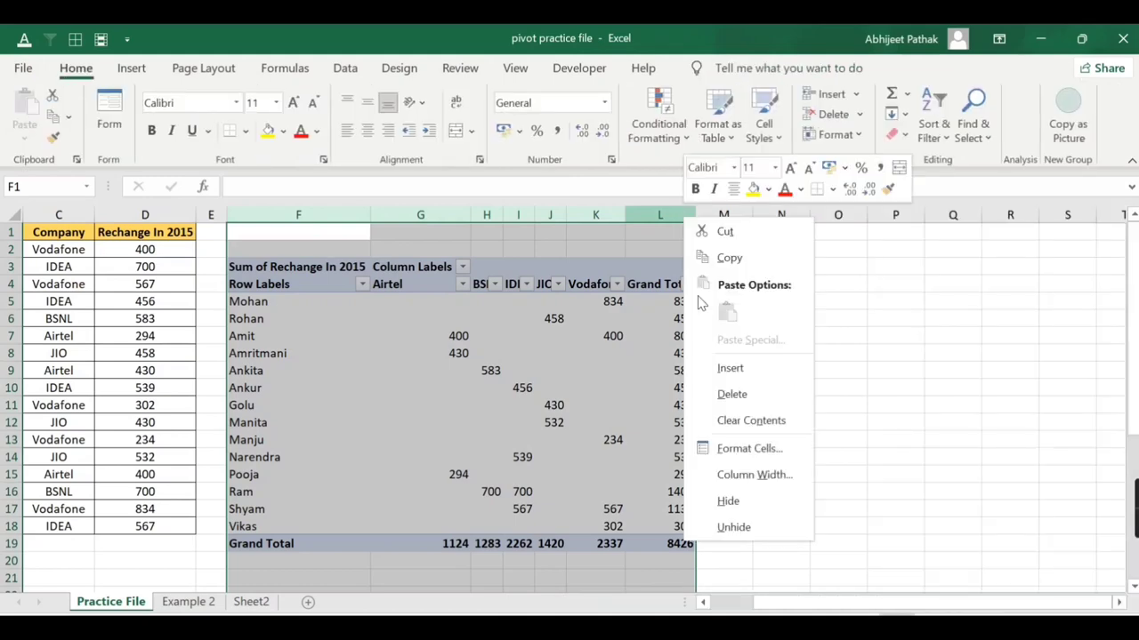
pyautogui.click(729, 394)
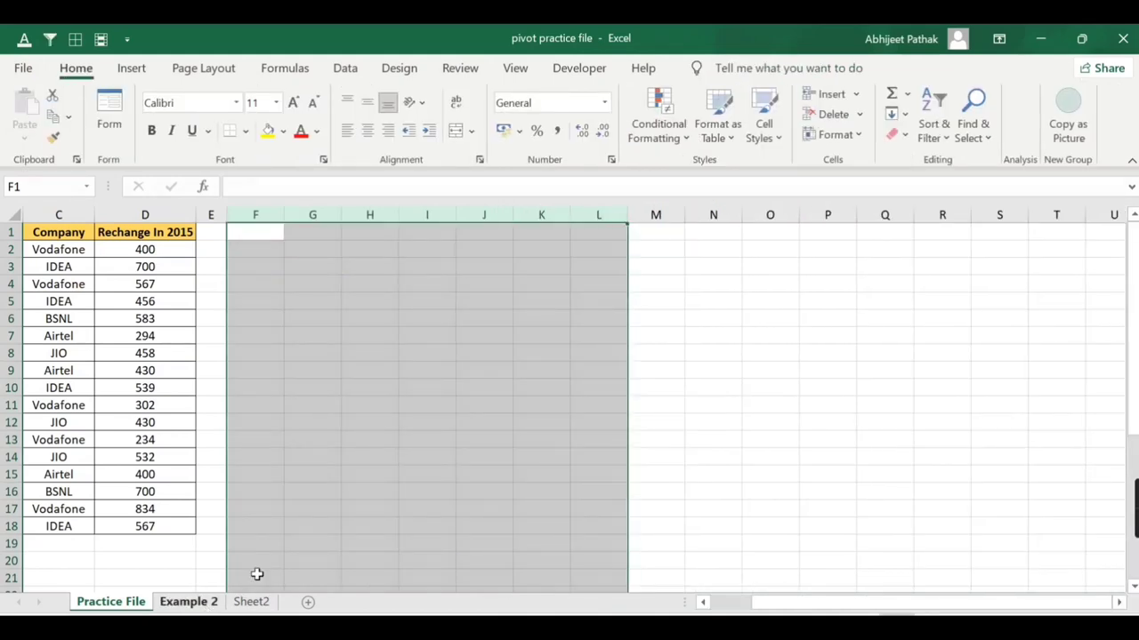
pyautogui.click(189, 603)
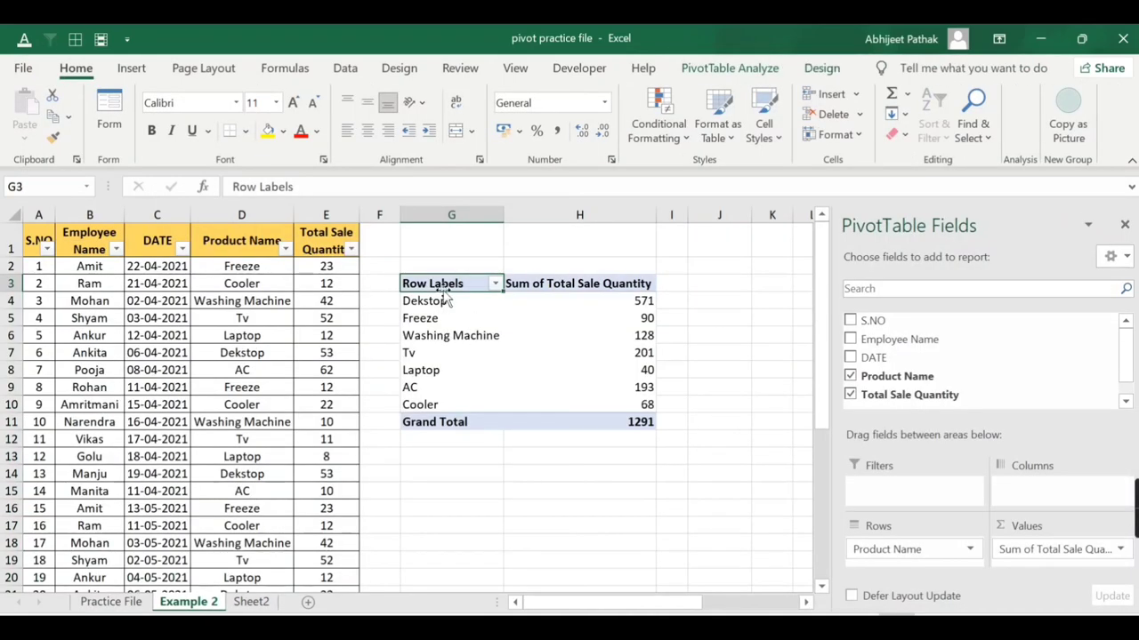
pyautogui.click(105, 603)
pyautogui.click(324, 307)
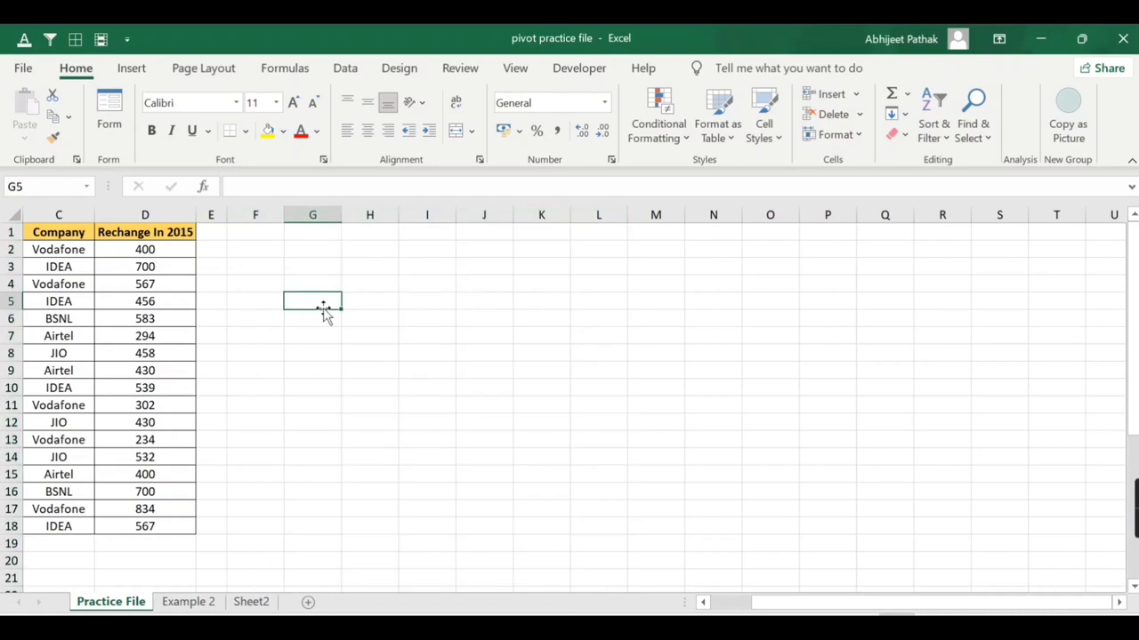
pyautogui.click(200, 603)
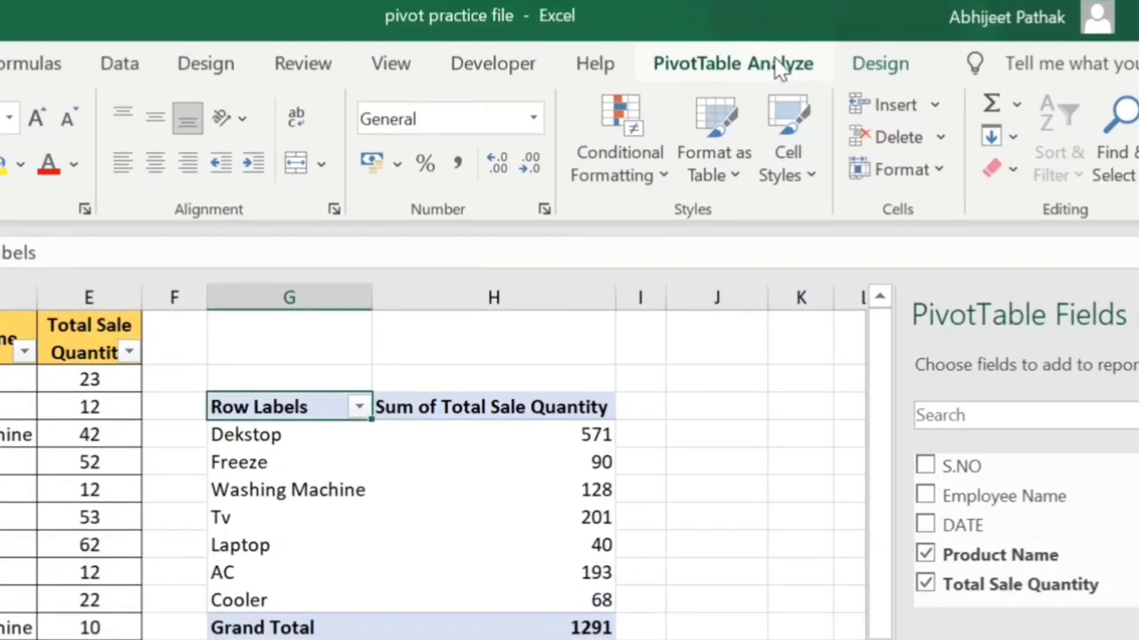
# - Relocate the product-sales PivotTable to Practice File cell F3, then switch back to Example 2
pyautogui.click(756, 68)
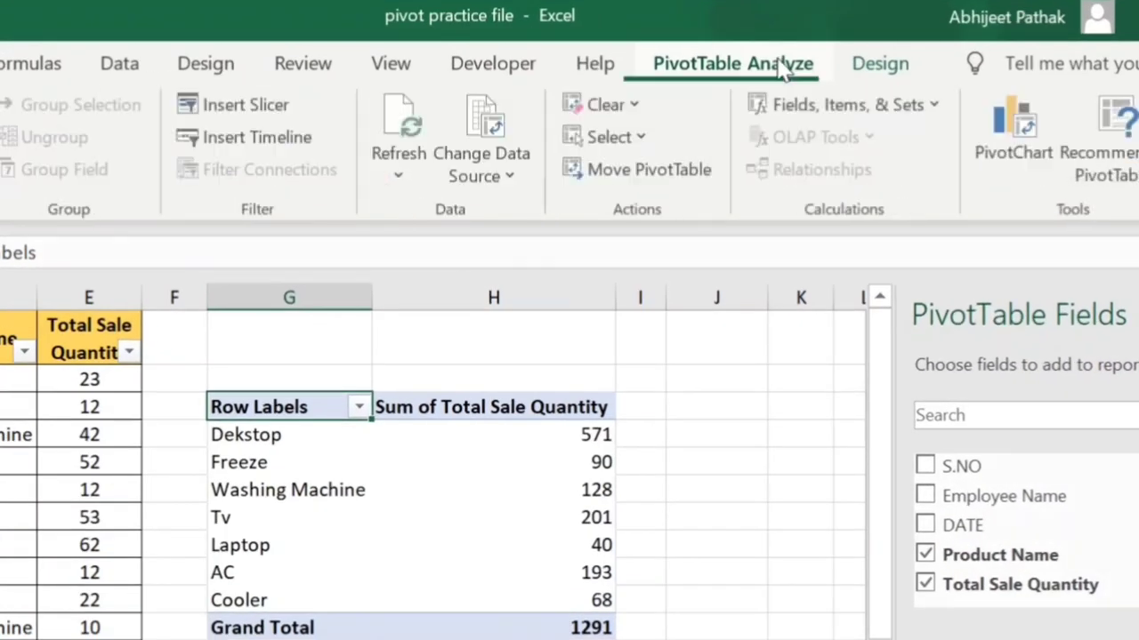
pyautogui.click(662, 170)
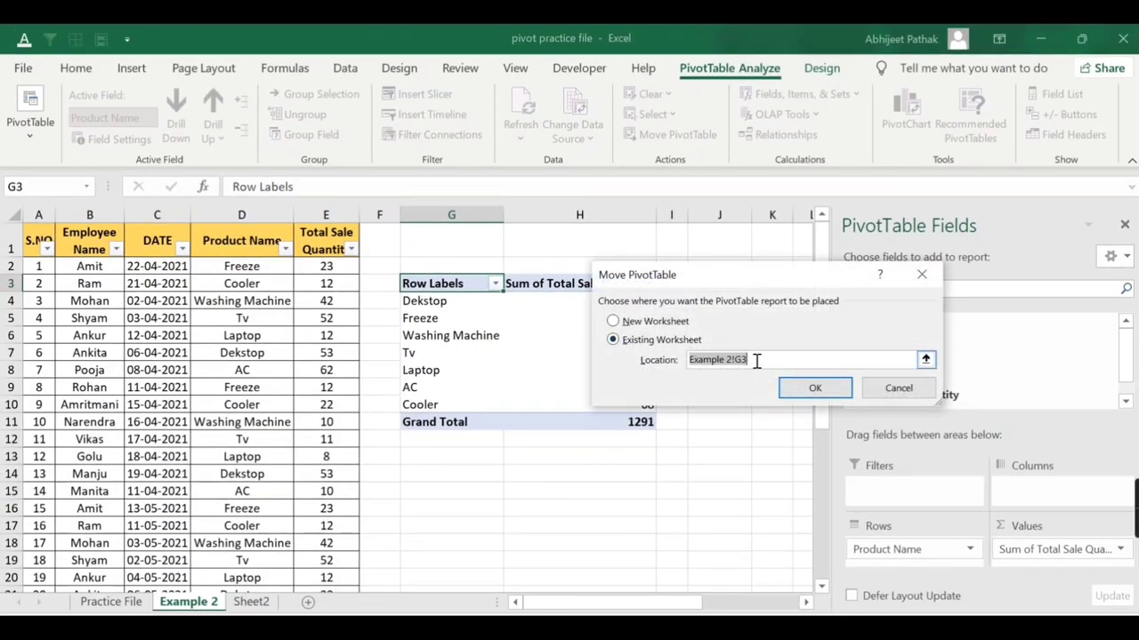
pyautogui.click(379, 301)
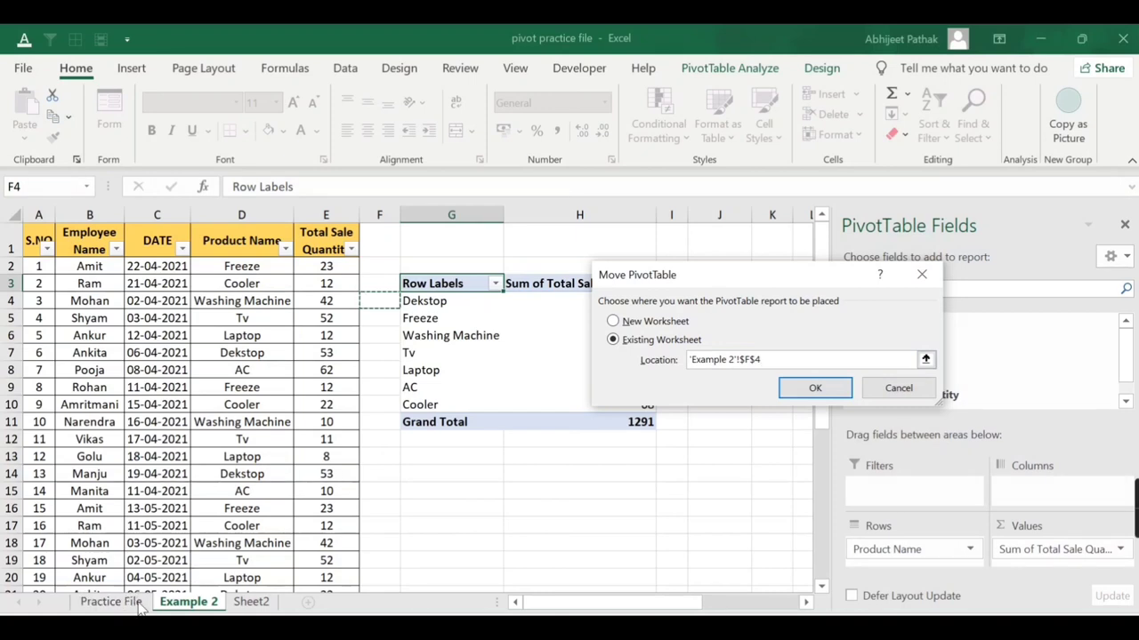
pyautogui.click(110, 602)
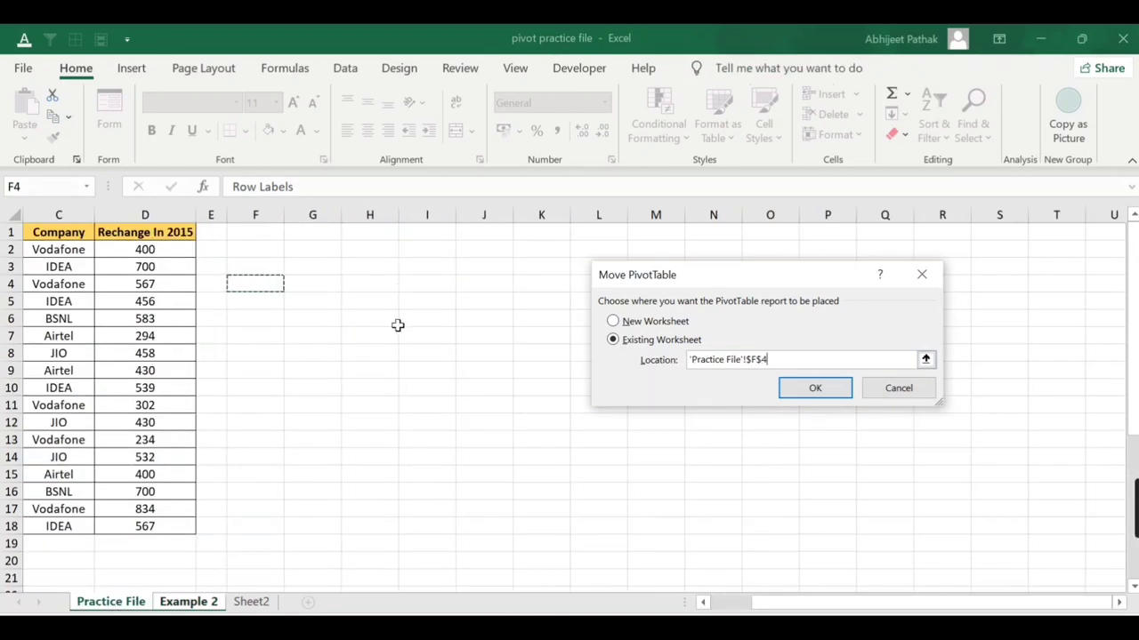
pyautogui.click(259, 268)
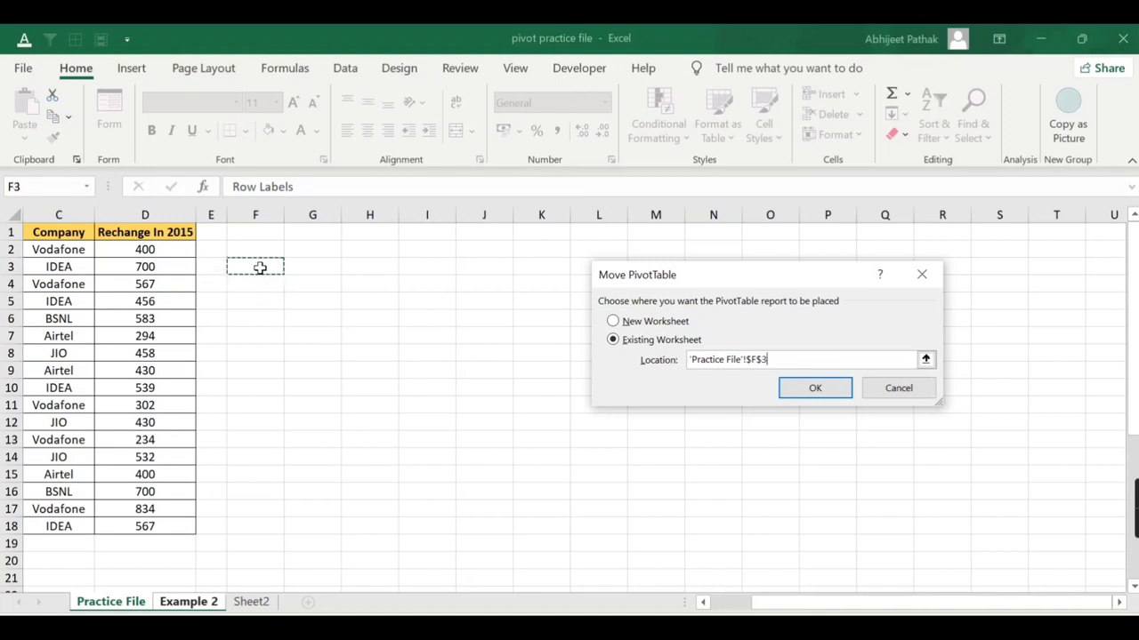
pyautogui.click(811, 388)
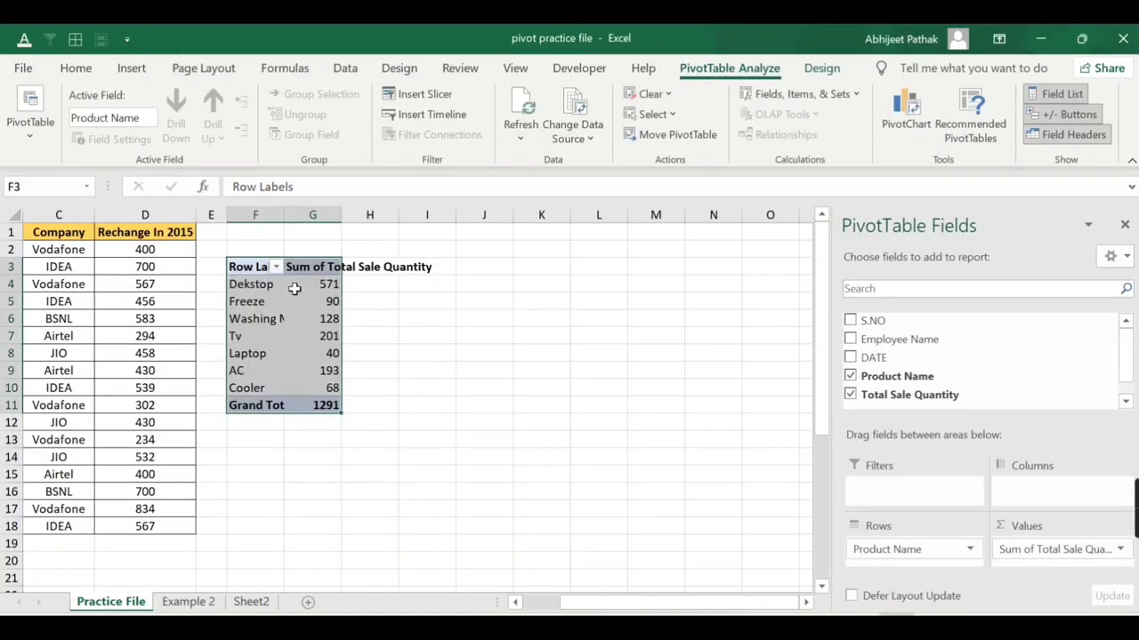
pyautogui.click(188, 602)
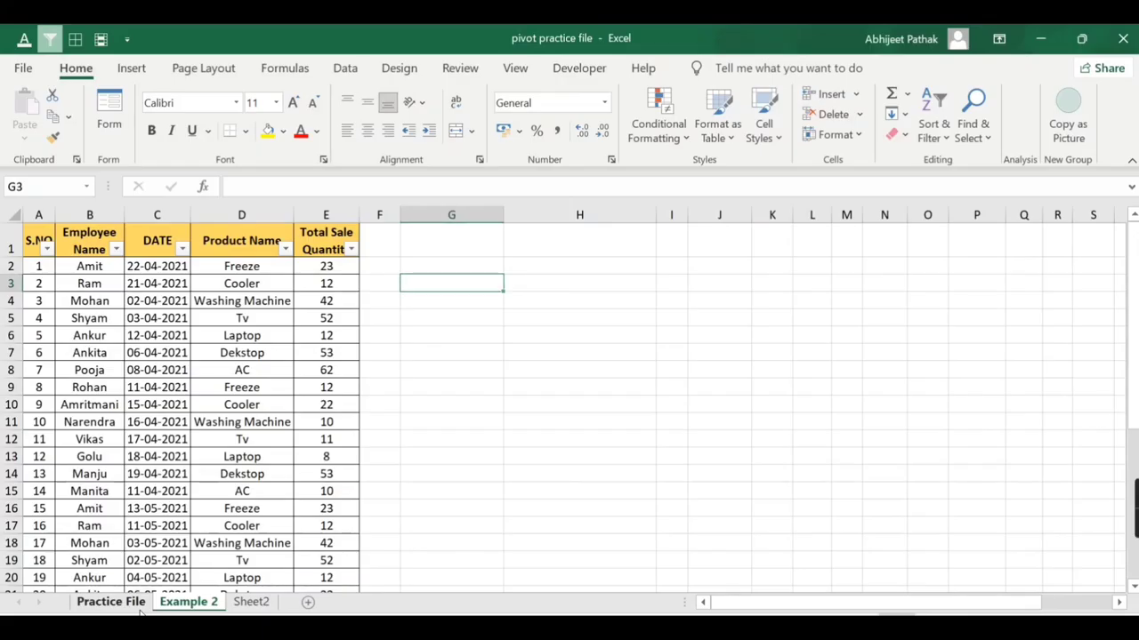
# - Insert a Clustered Column PivotChart of product sale totals and drag it beside the pivot table
pyautogui.click(136, 605)
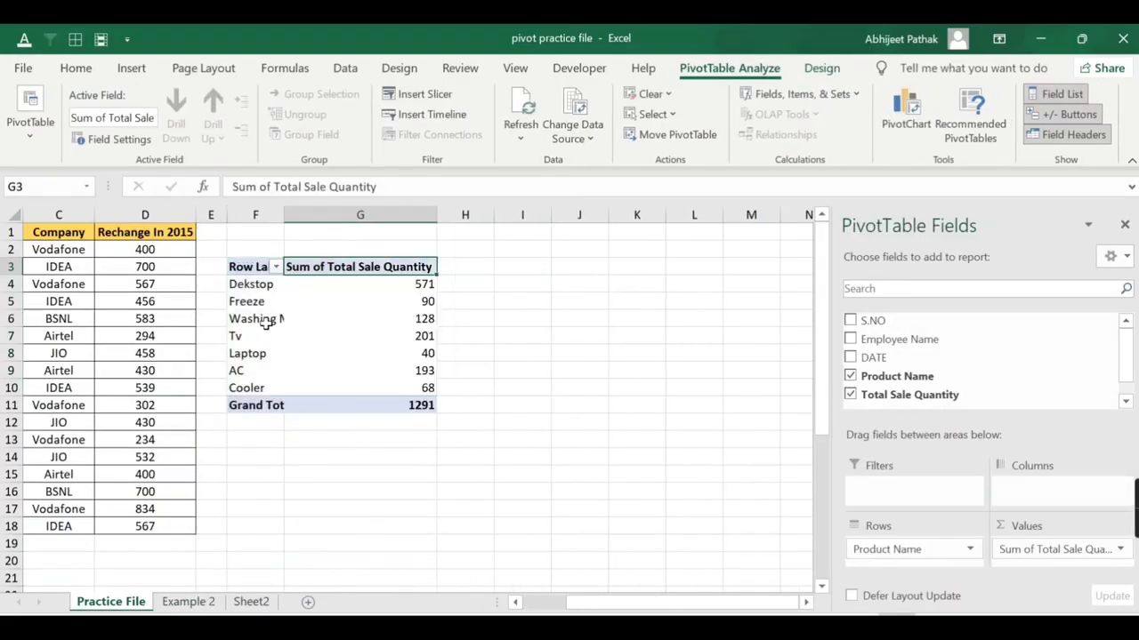
pyautogui.click(906, 116)
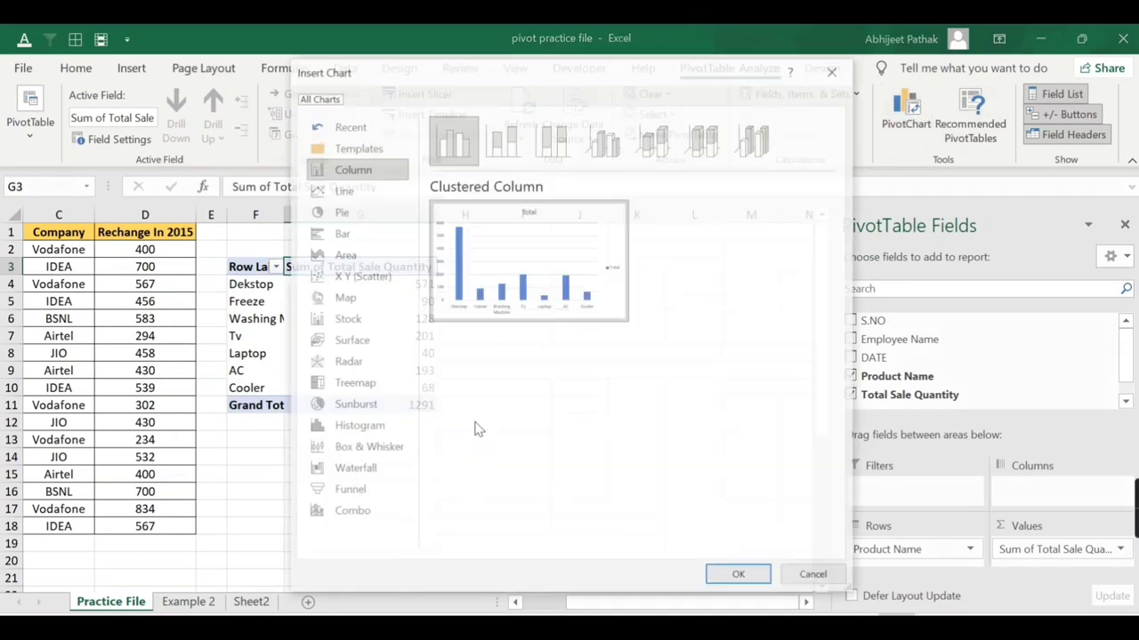
pyautogui.click(735, 575)
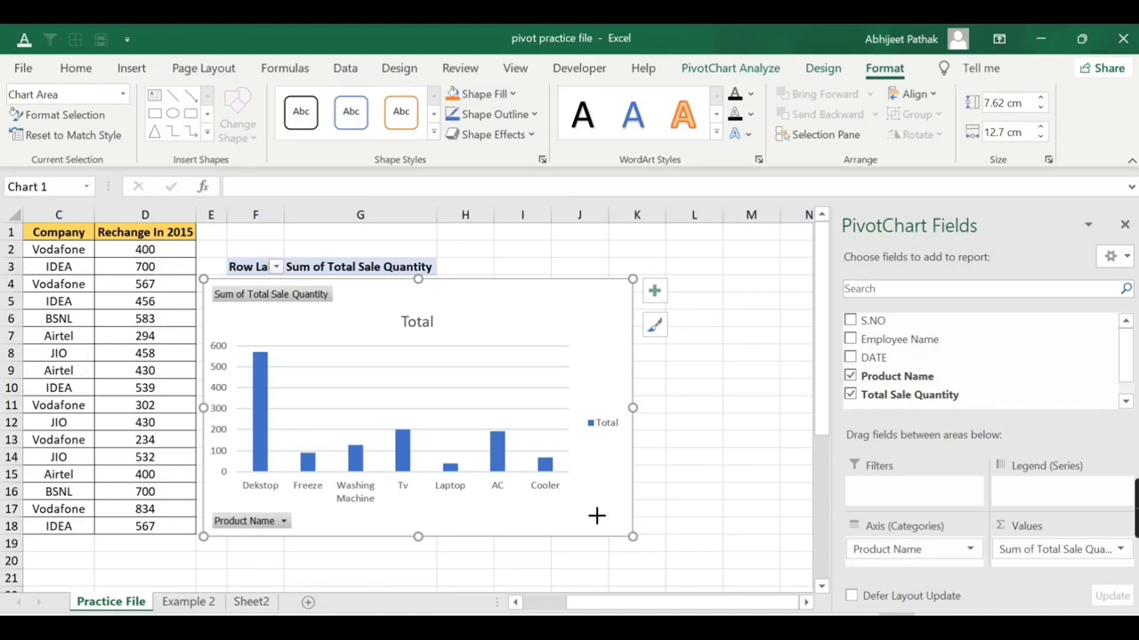
pyautogui.moveTo(463, 325); pyautogui.dragTo(608, 340)
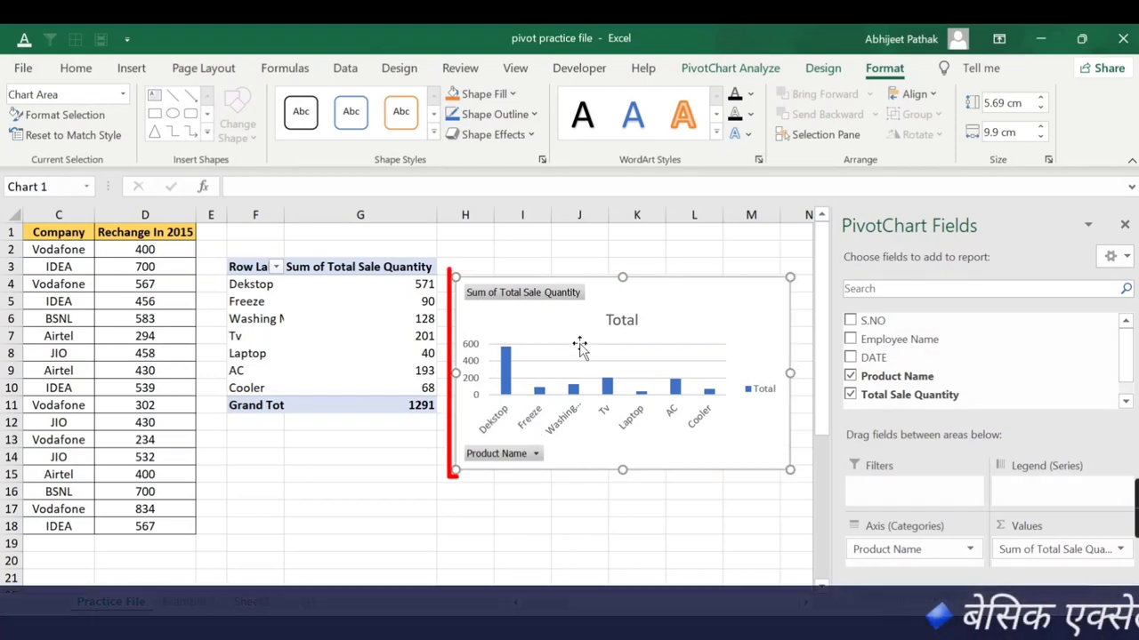
# - Move the PivotChart as an object onto the Example 2 sheet and drag it into full view
pyautogui.click(731, 69)
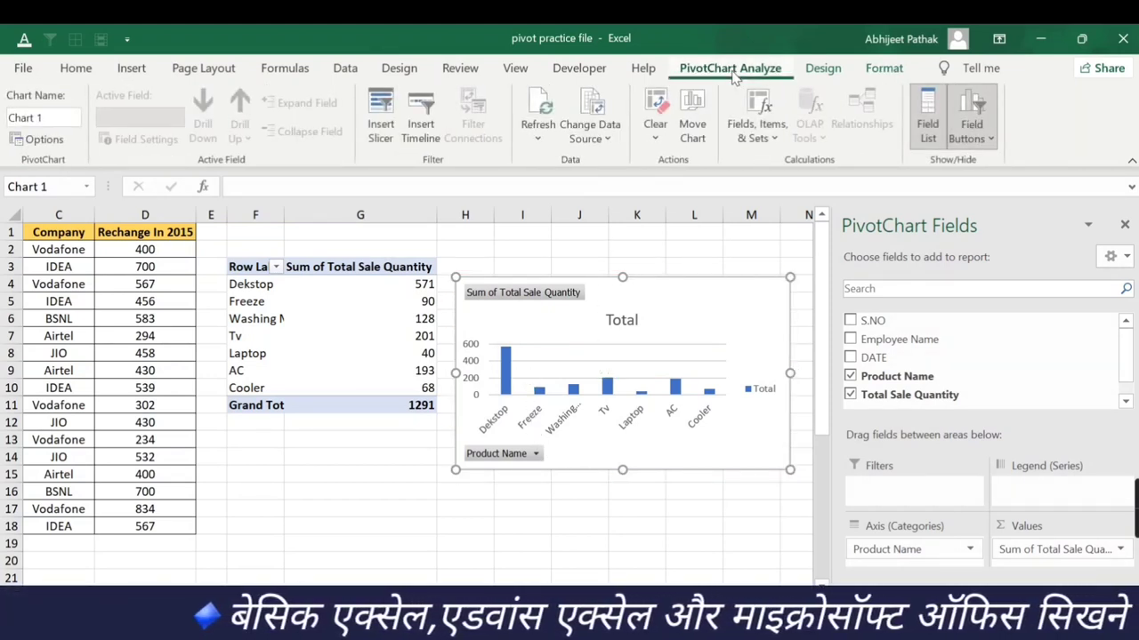
pyautogui.click(685, 138)
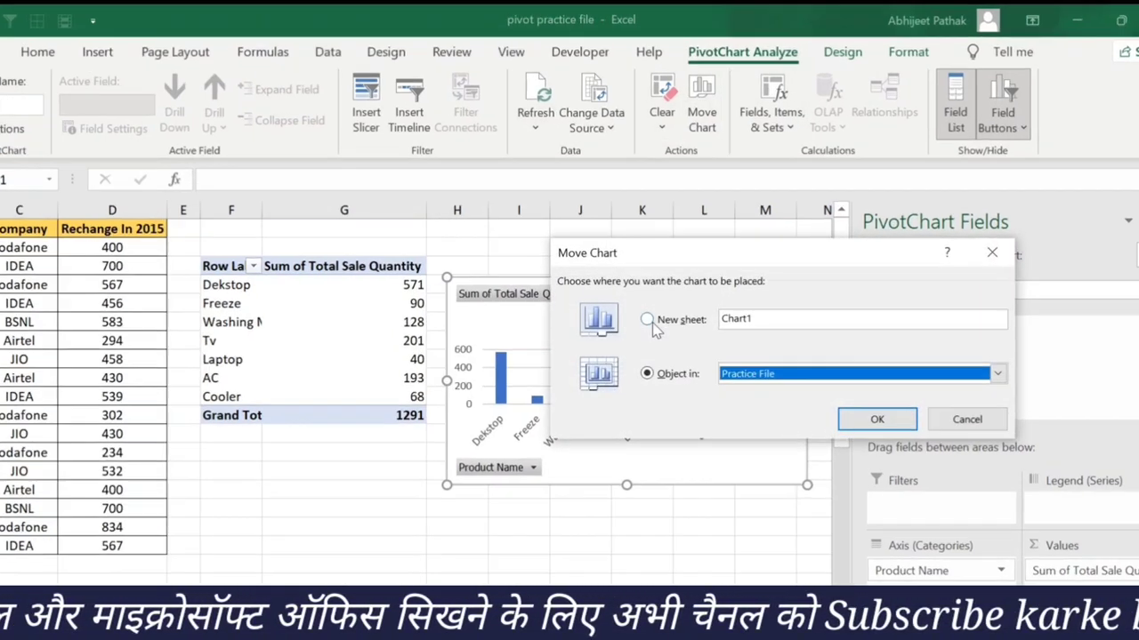
pyautogui.click(643, 316)
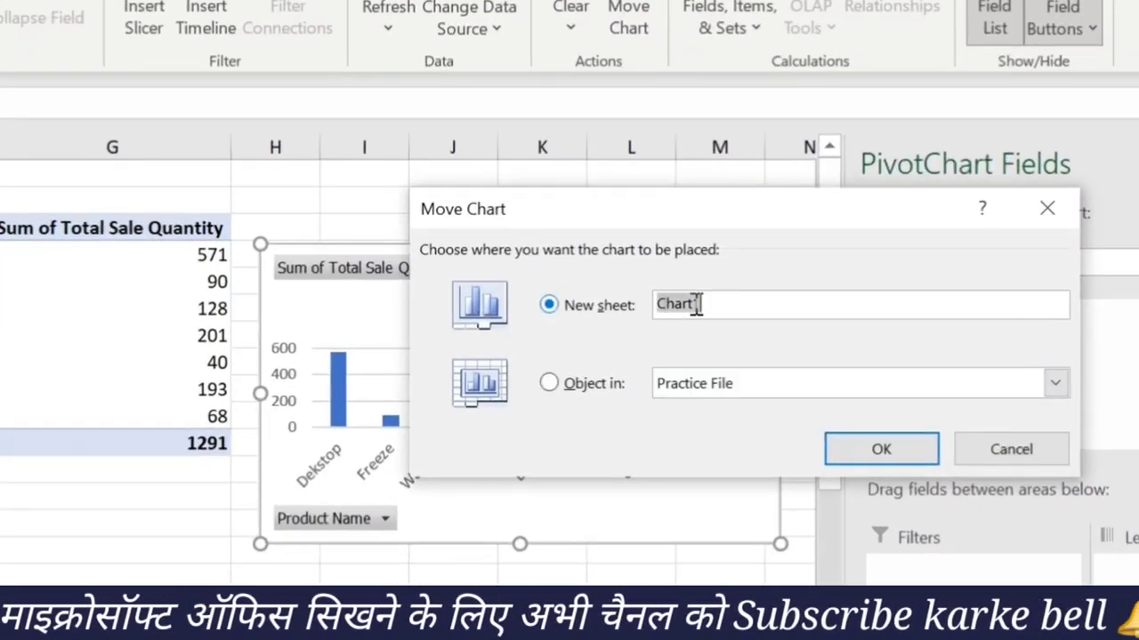
pyautogui.click(549, 383)
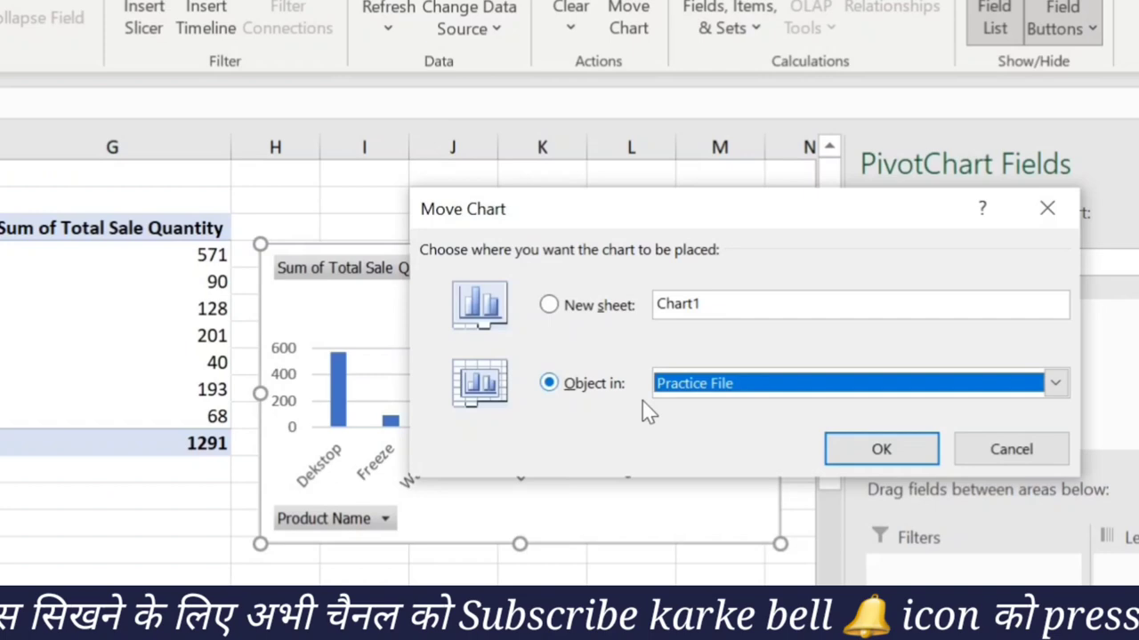
pyautogui.click(775, 391)
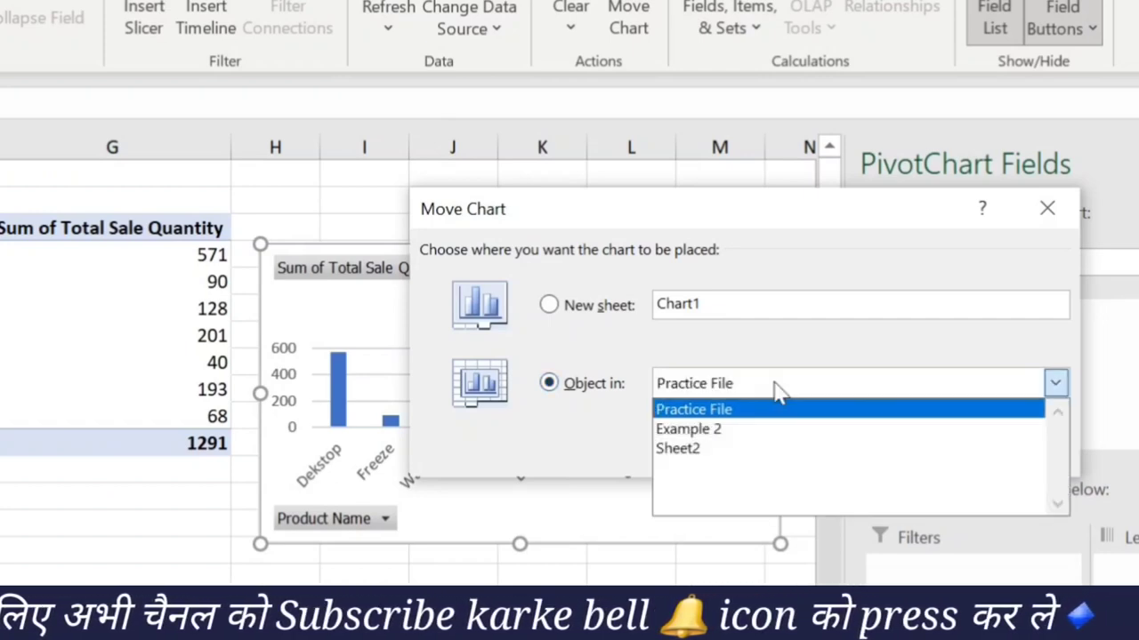
pyautogui.click(714, 434)
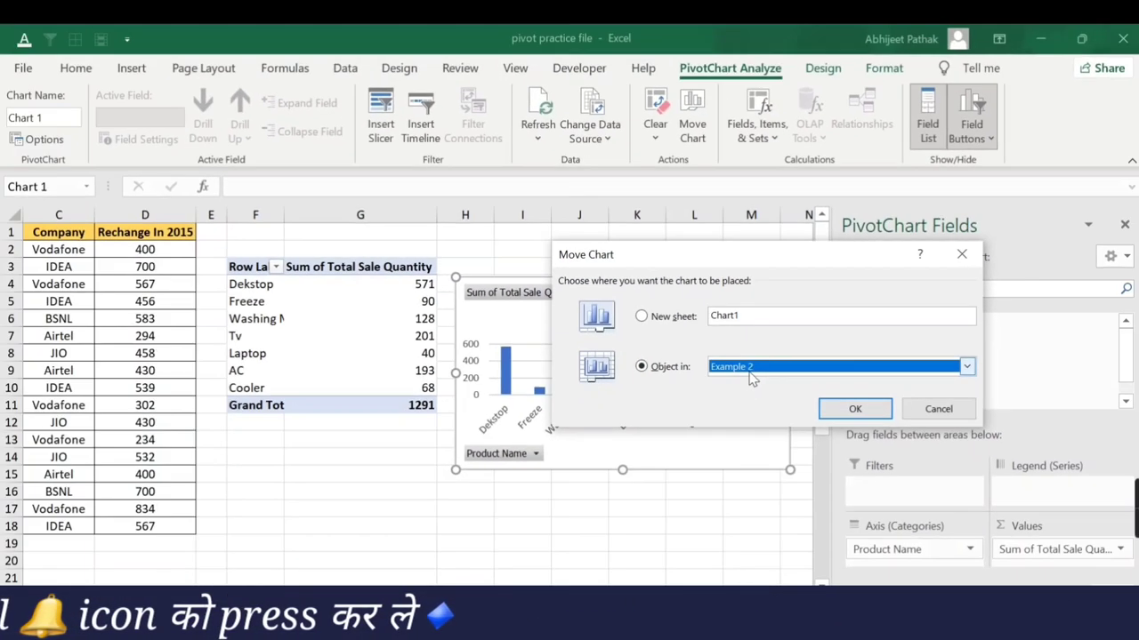
pyautogui.click(868, 413)
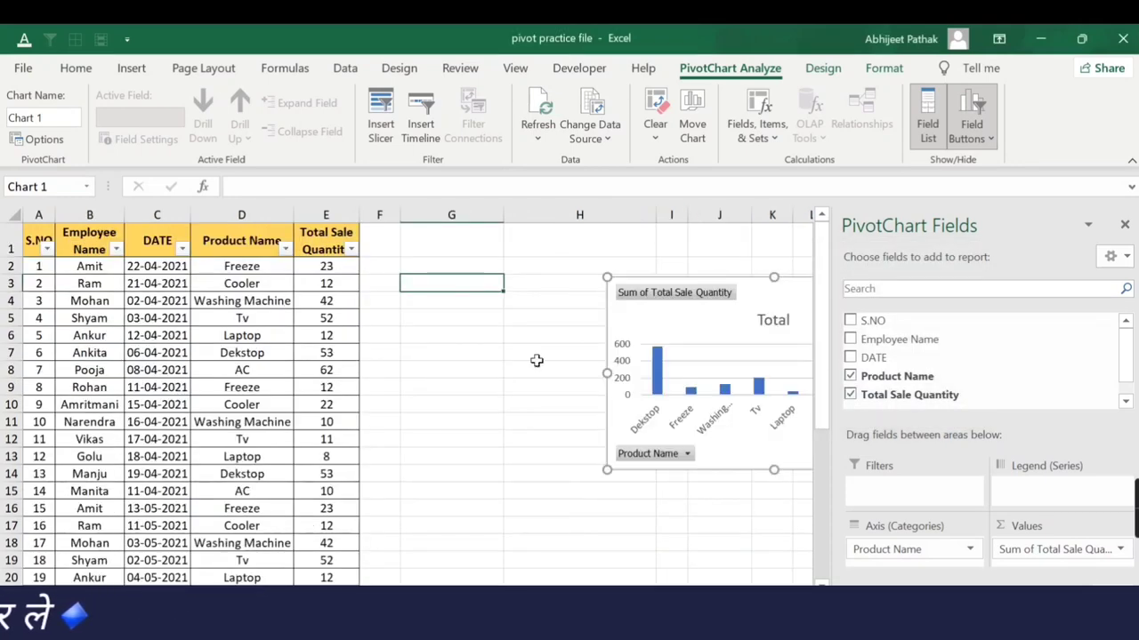
pyautogui.moveTo(664, 326); pyautogui.dragTo(486, 338)
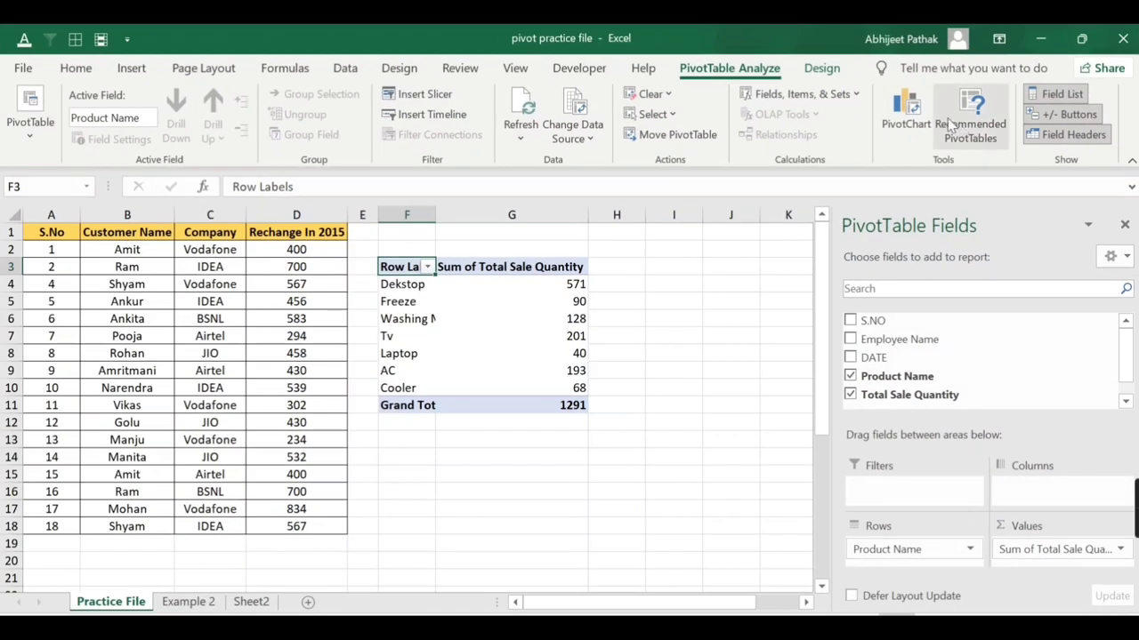
# - Apply the recommended Sum of S.NO by Product Name pivot, then expand and collapse Dekstop
pyautogui.click(990, 132)
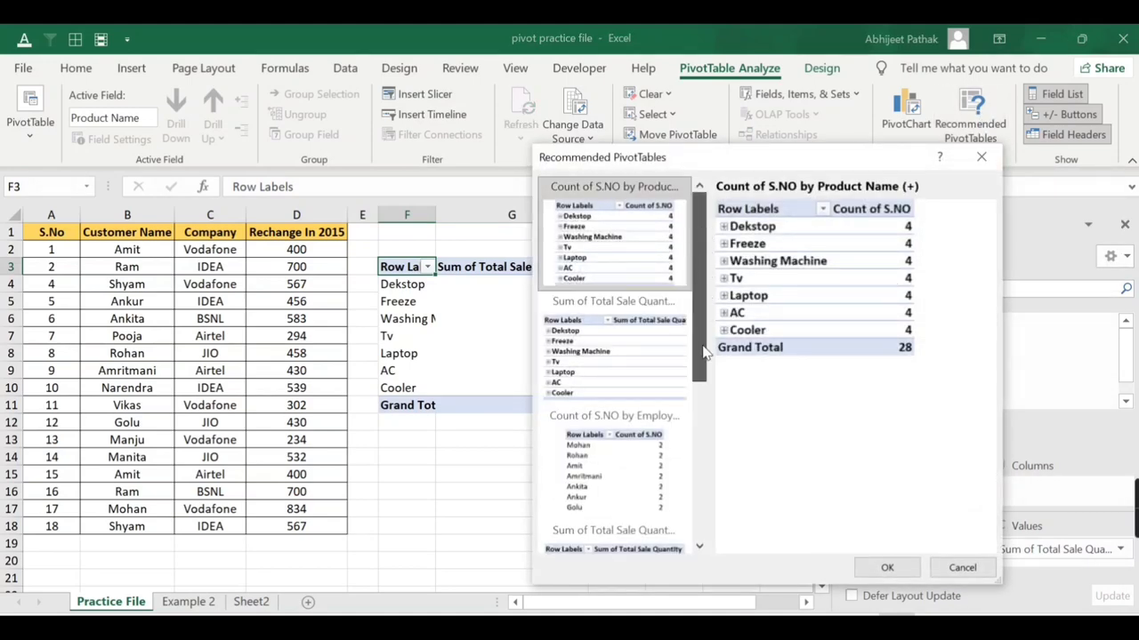
pyautogui.moveTo(705, 353)
pyautogui.mouseDown()
pyautogui.moveTo(709, 483)
pyautogui.moveTo(705, 218)
pyautogui.mouseUp()
pyautogui.scroll(-5, 702, 405)
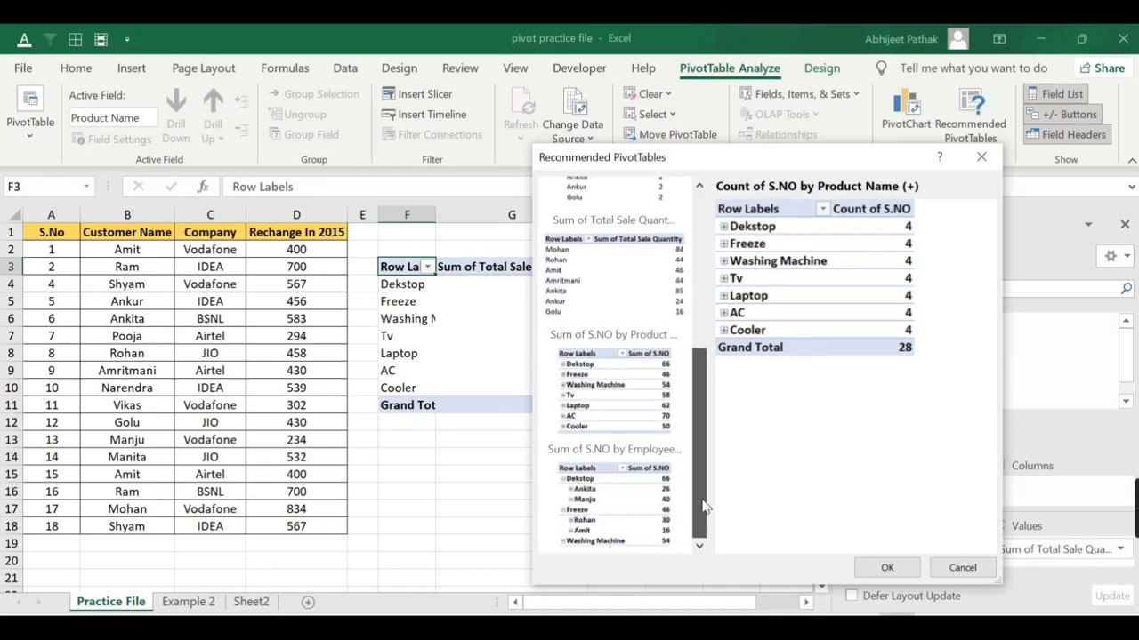
pyautogui.click(636, 411)
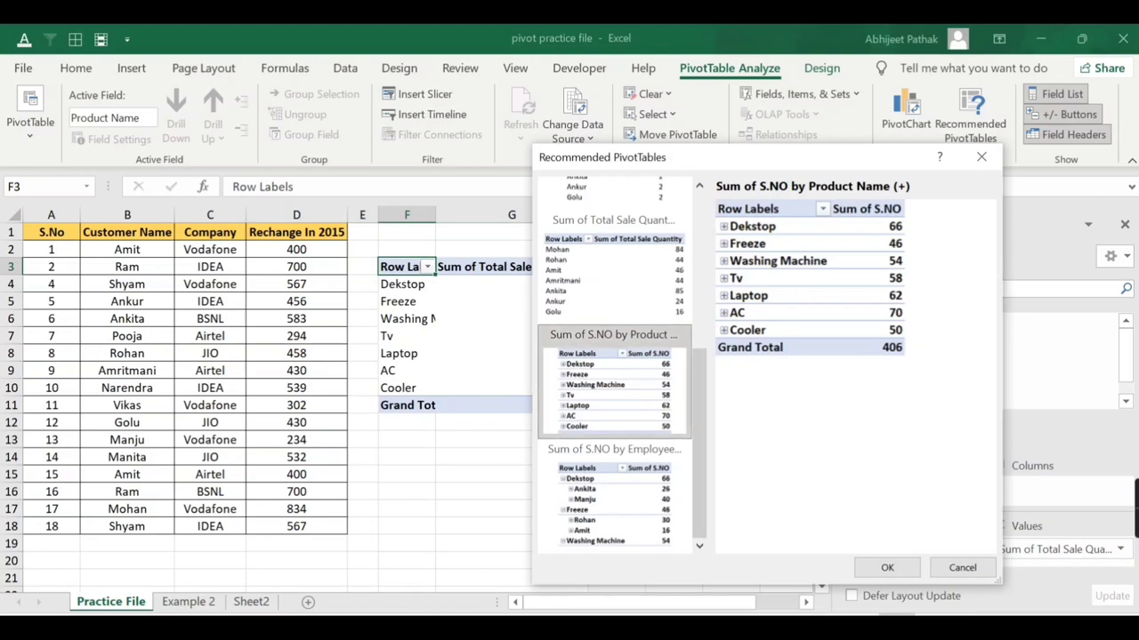
pyautogui.click(881, 567)
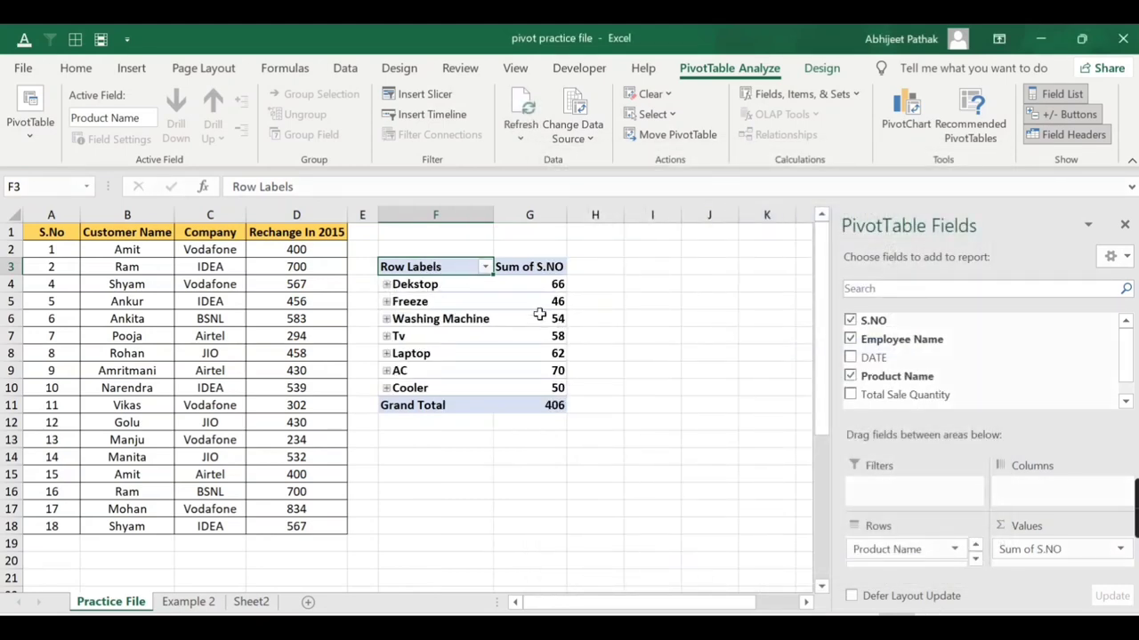
pyautogui.click(386, 284)
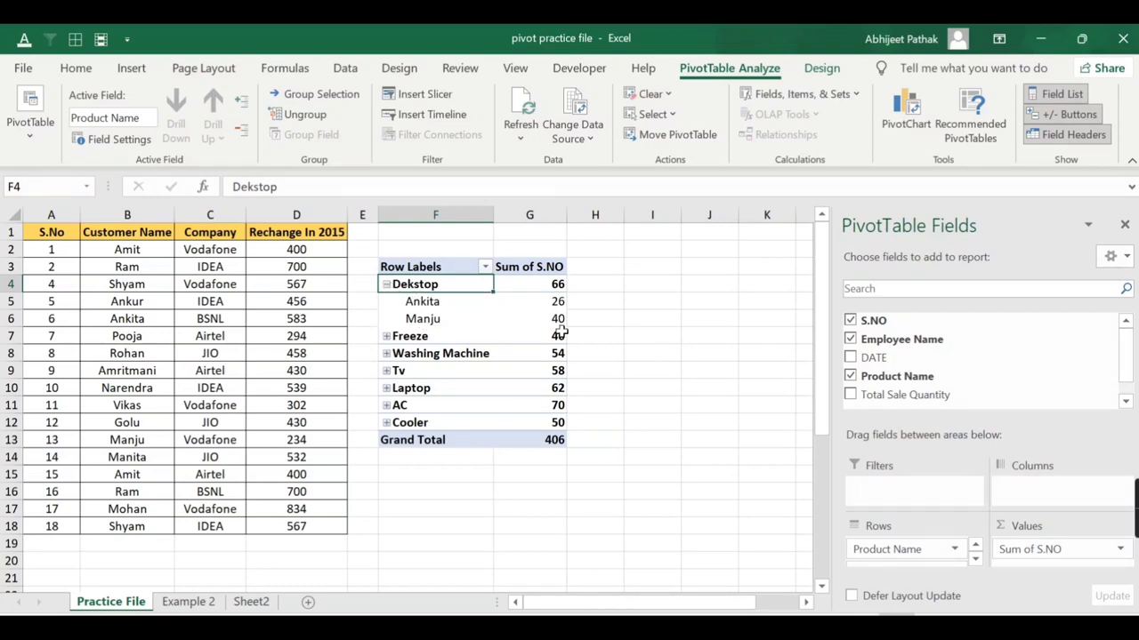
pyautogui.click(386, 284)
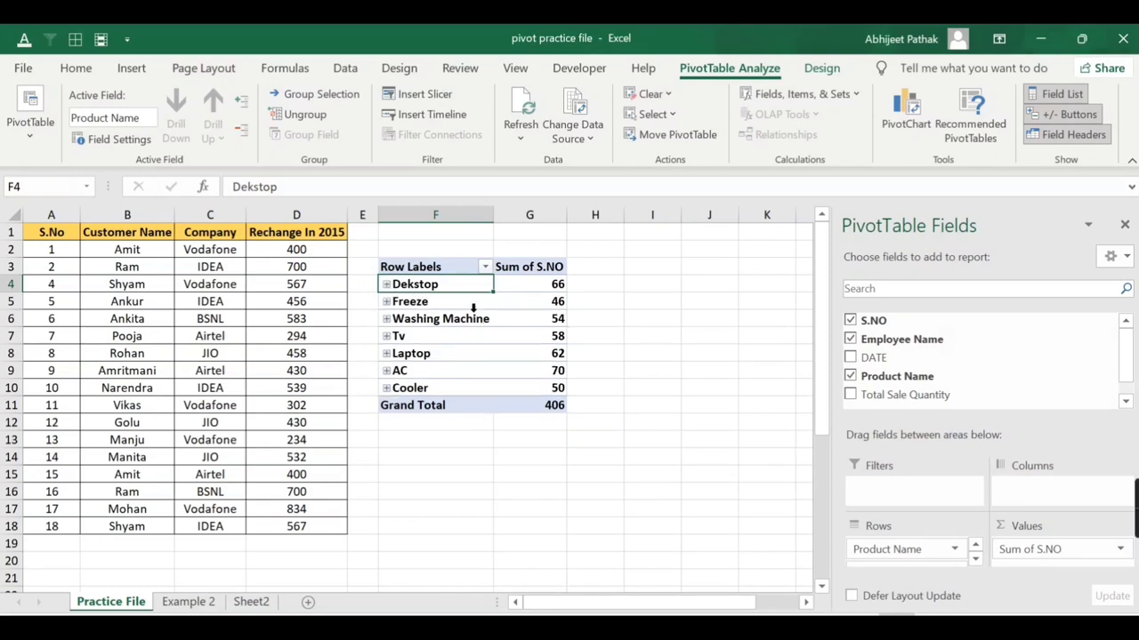
# - Reopen Recommended PivotTables and browse suggestions such as Count of S.NO by Product Name
pyautogui.click(970, 120)
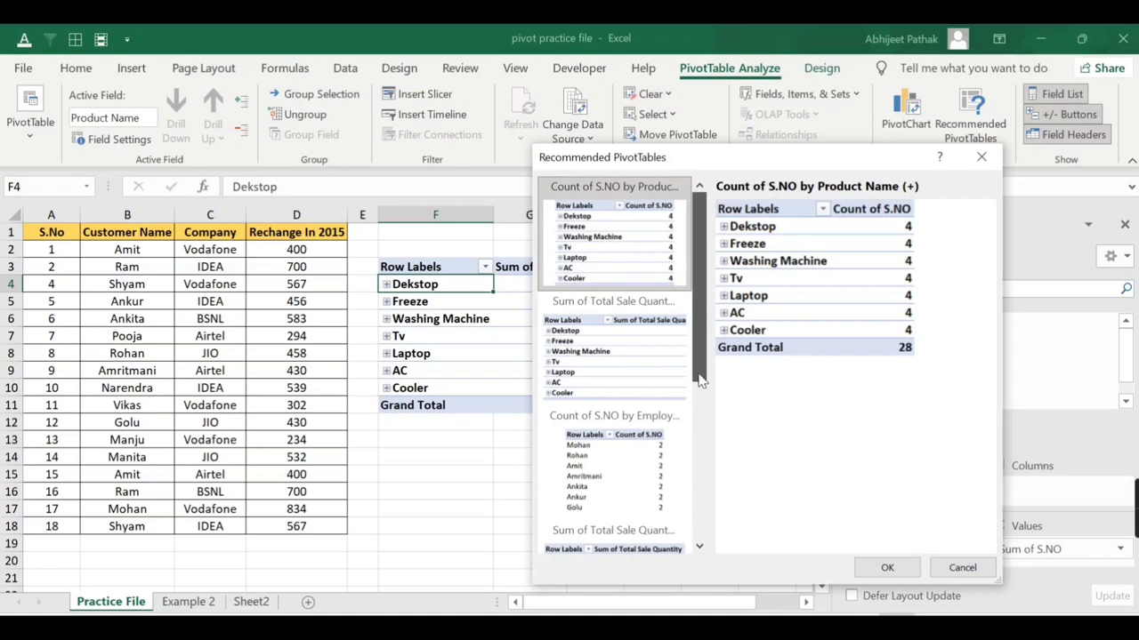
pyautogui.scroll(-3, 681, 275)
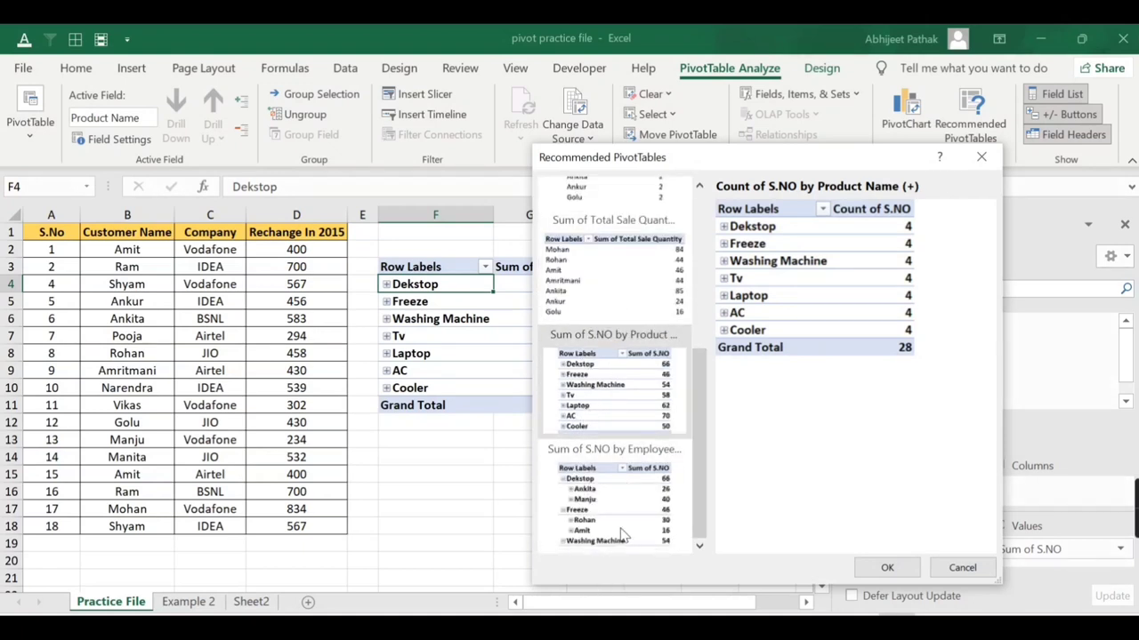